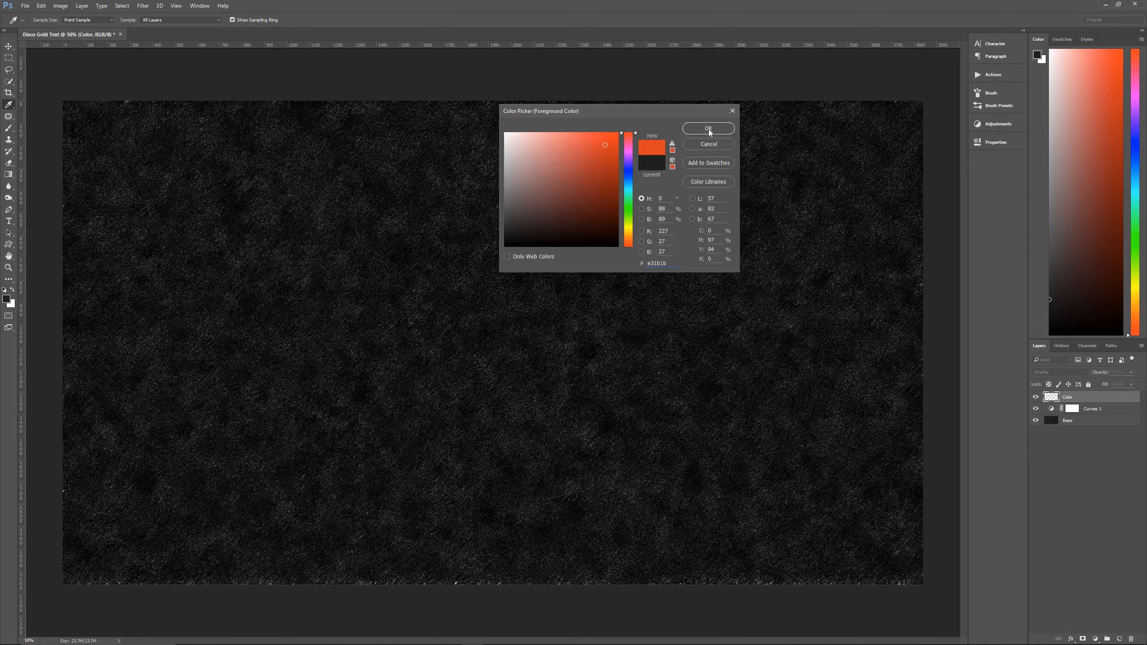
Paint soft red spots near the canvas's left and upper-right edges and magenta #e31bc4 ones at the lower centre and upper left.
key(b)
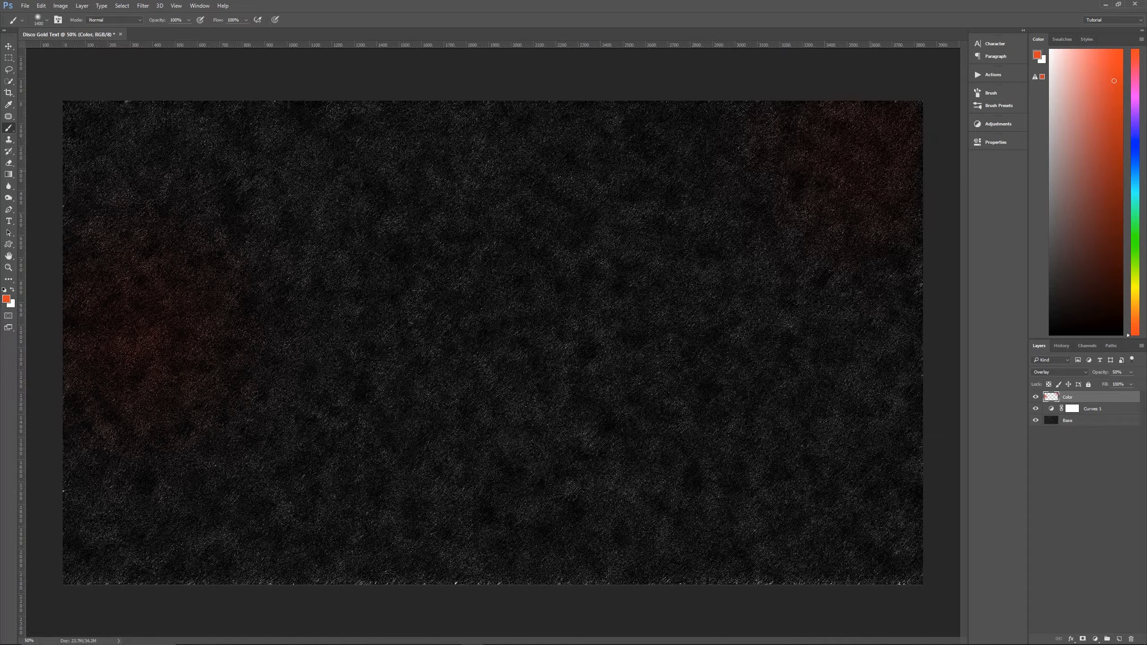
click(7, 299)
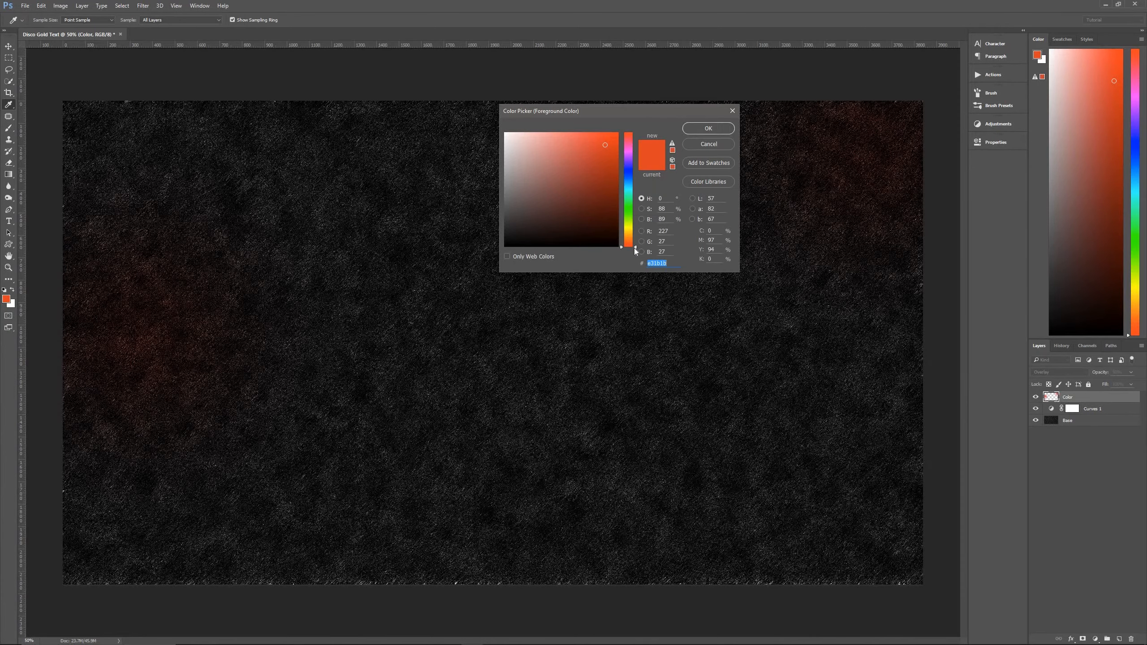
drag(635, 249, 641, 152)
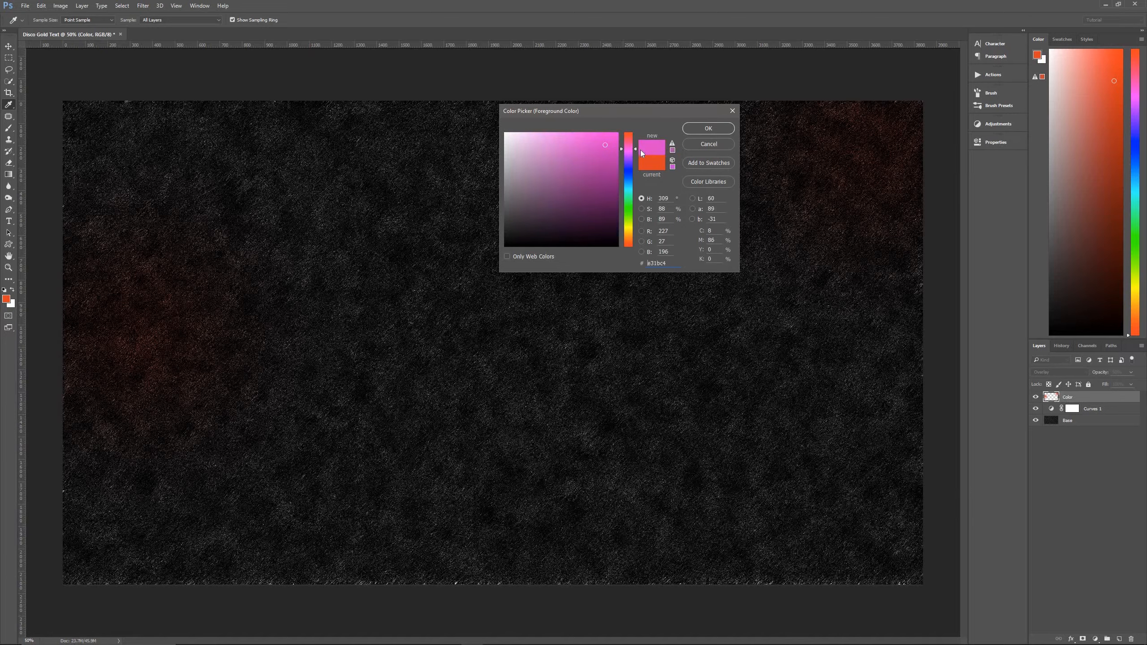
click(701, 130)
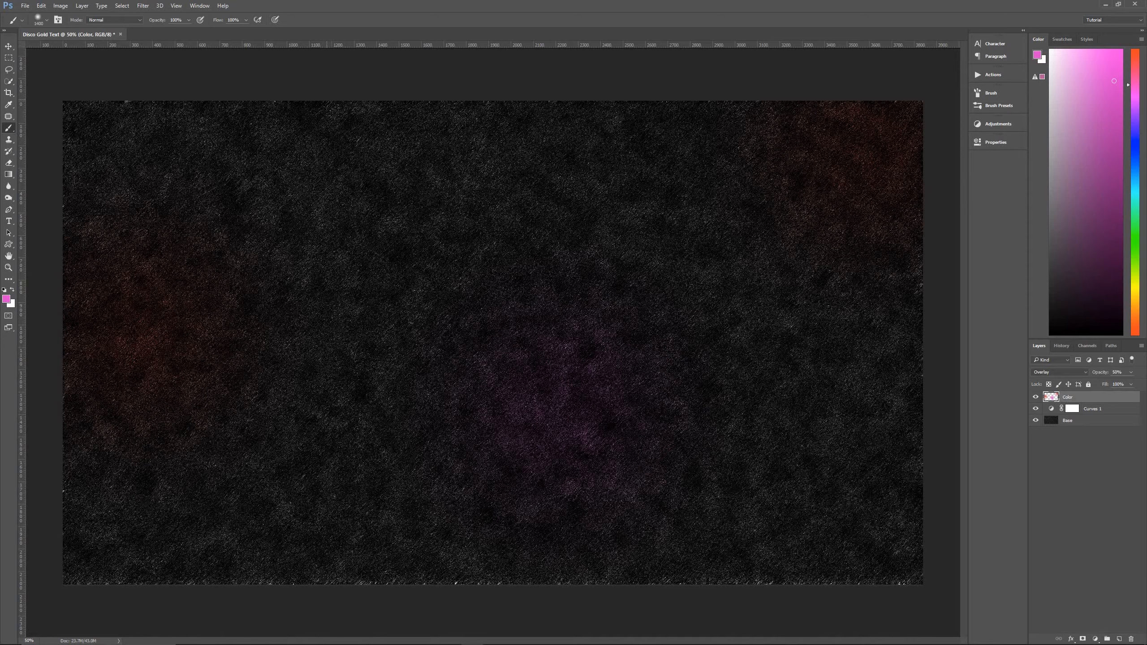
Set the foreground colour to violet #741be3 and brush soft spots onto the canvas's lower-left corner and right side.
click(7, 299)
drag(637, 152, 635, 164)
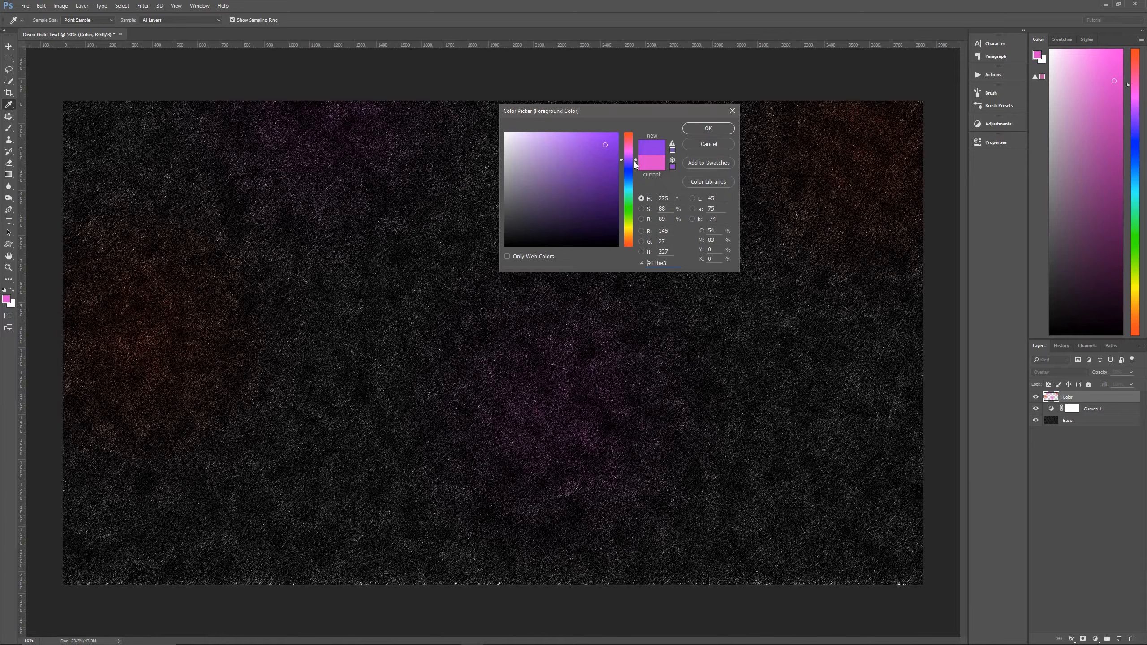
click(705, 129)
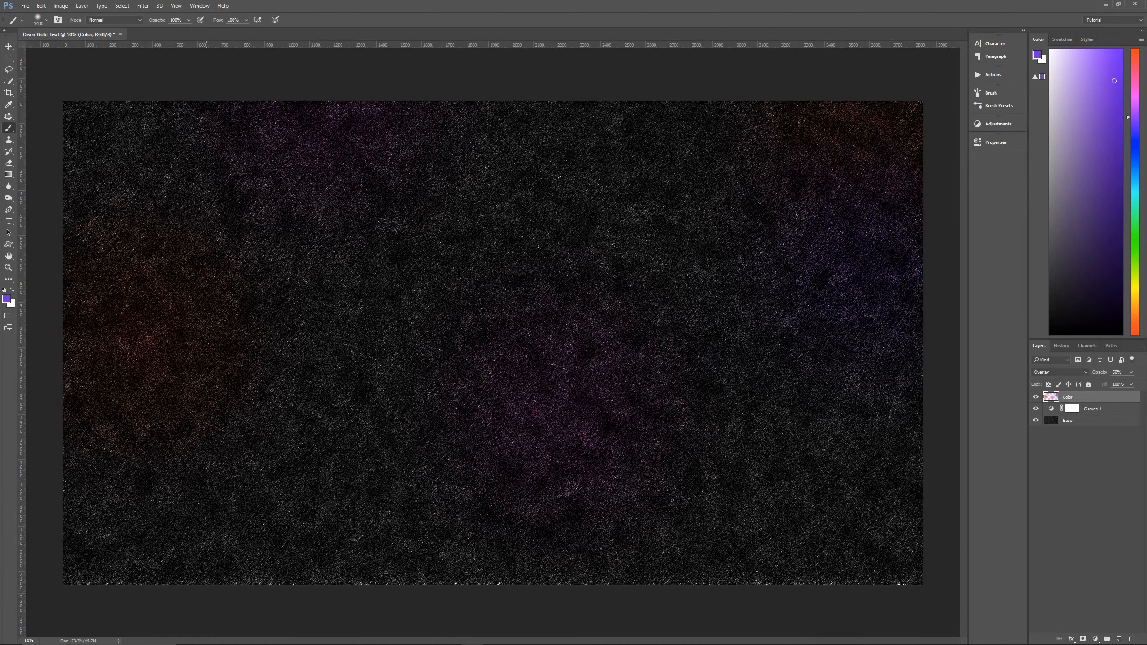
Set the foreground colour to blue #1b3ce3 and brush soft spots at the canvas's upper centre and lower right.
click(7, 299)
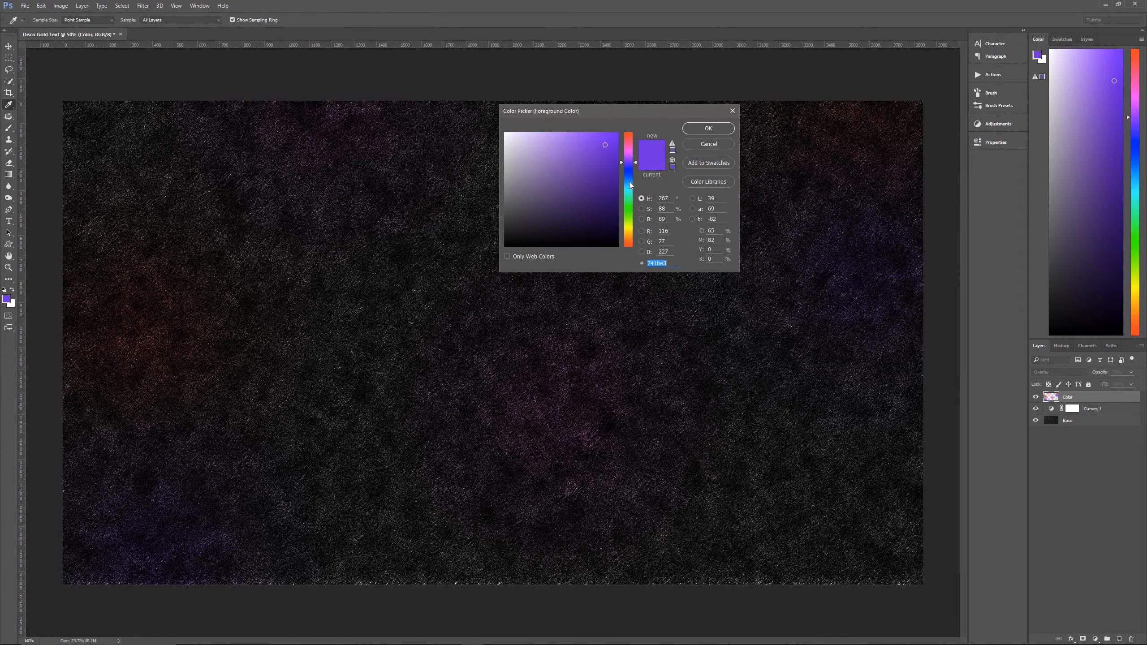
click(631, 175)
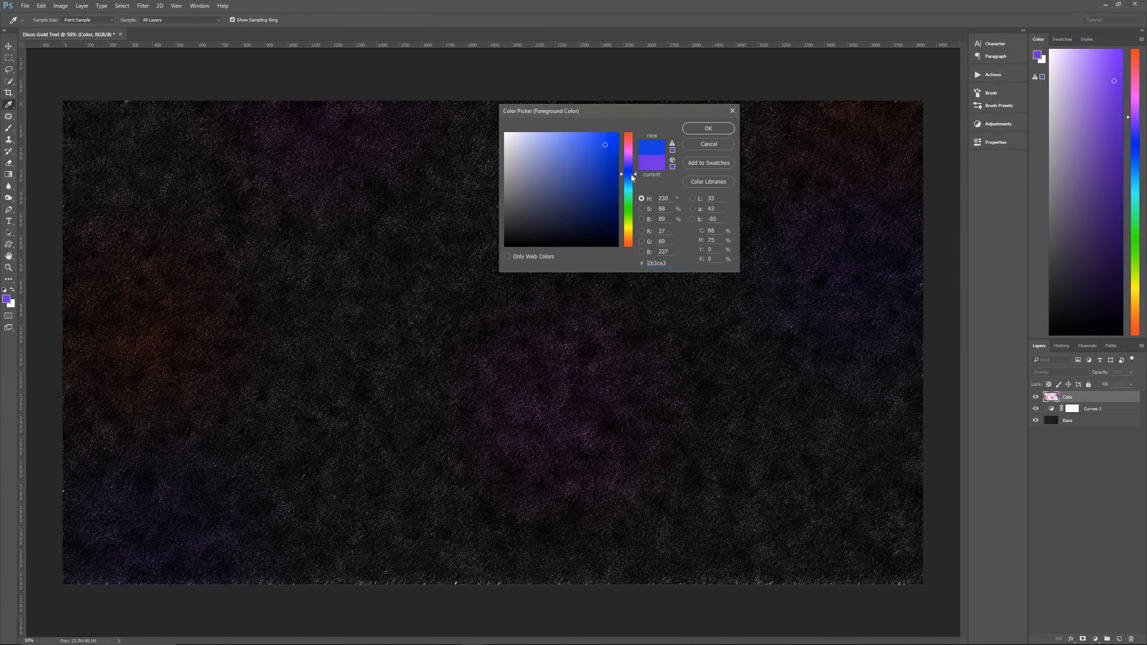
click(698, 128)
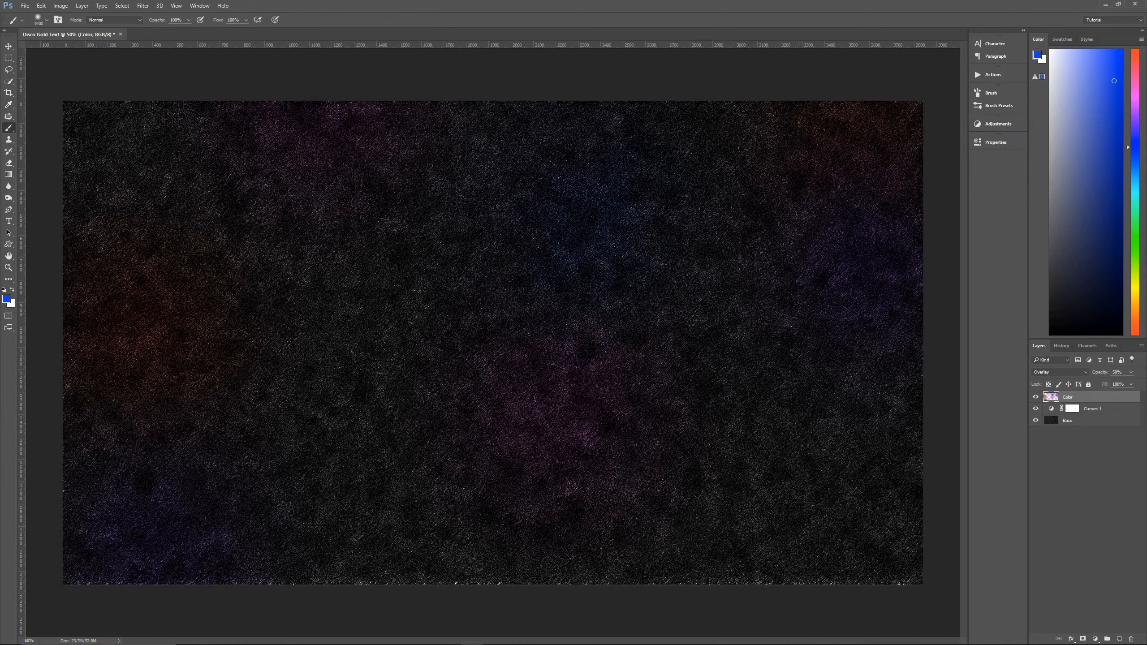
Set the foreground colour to cyan and brush soft spots on the canvas left and right of its centre.
click(4, 302)
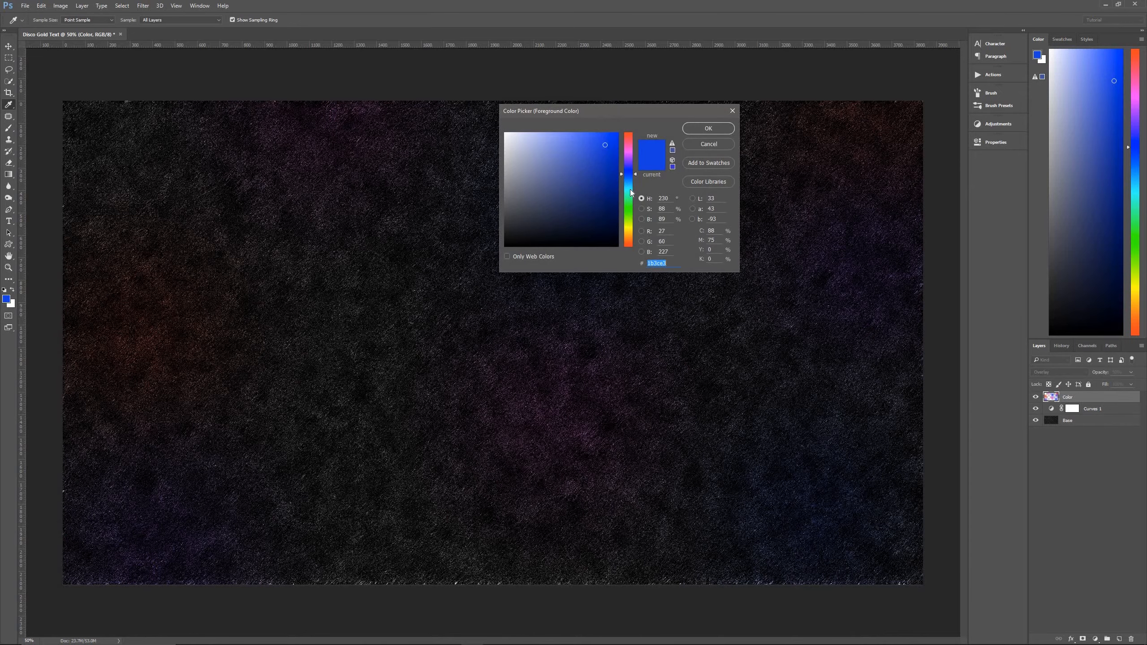
click(630, 189)
click(708, 128)
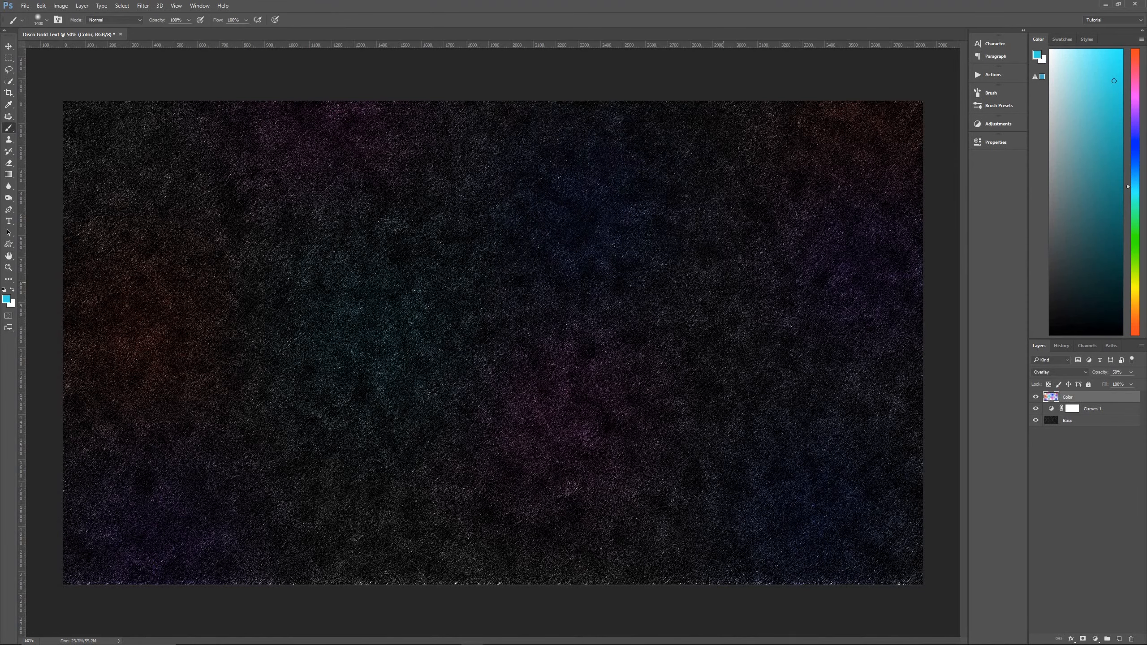
Set the foreground colour to green #1be332 and brush soft spots onto the canvas's upper-left corner and lower centre.
click(5, 303)
click(634, 199)
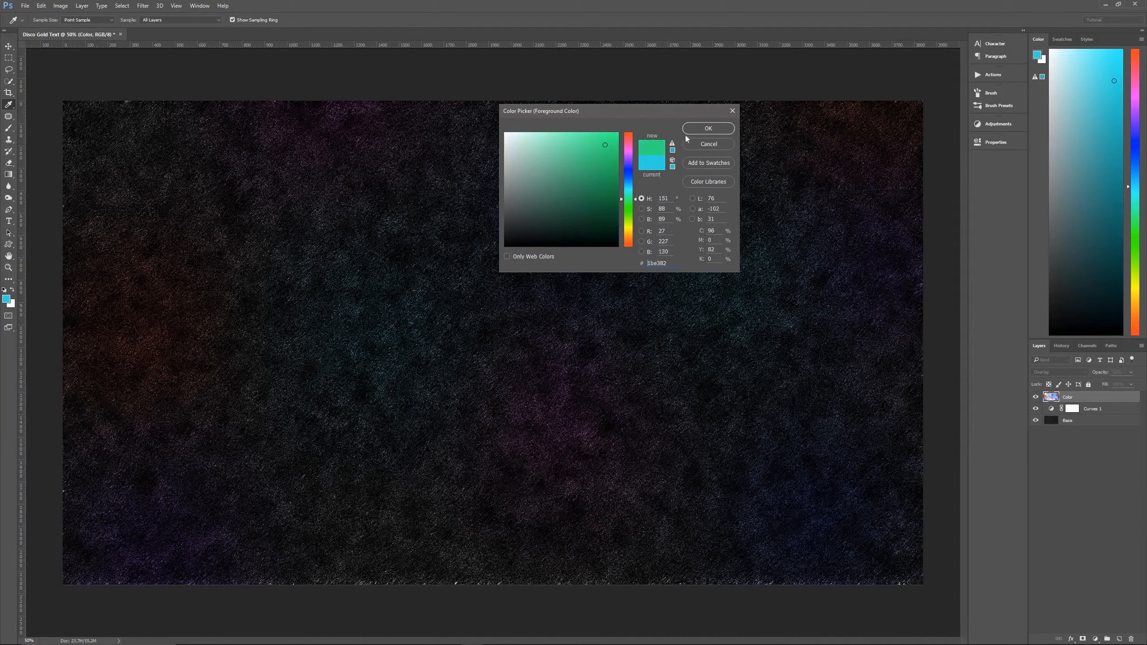
drag(638, 203, 636, 207)
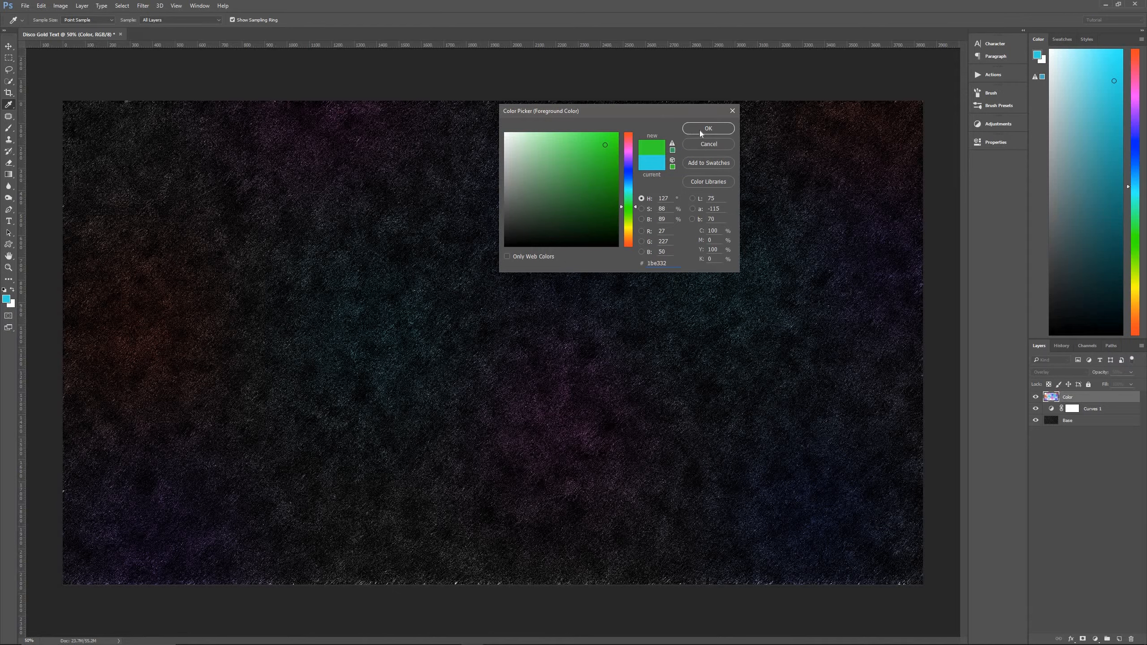
click(708, 128)
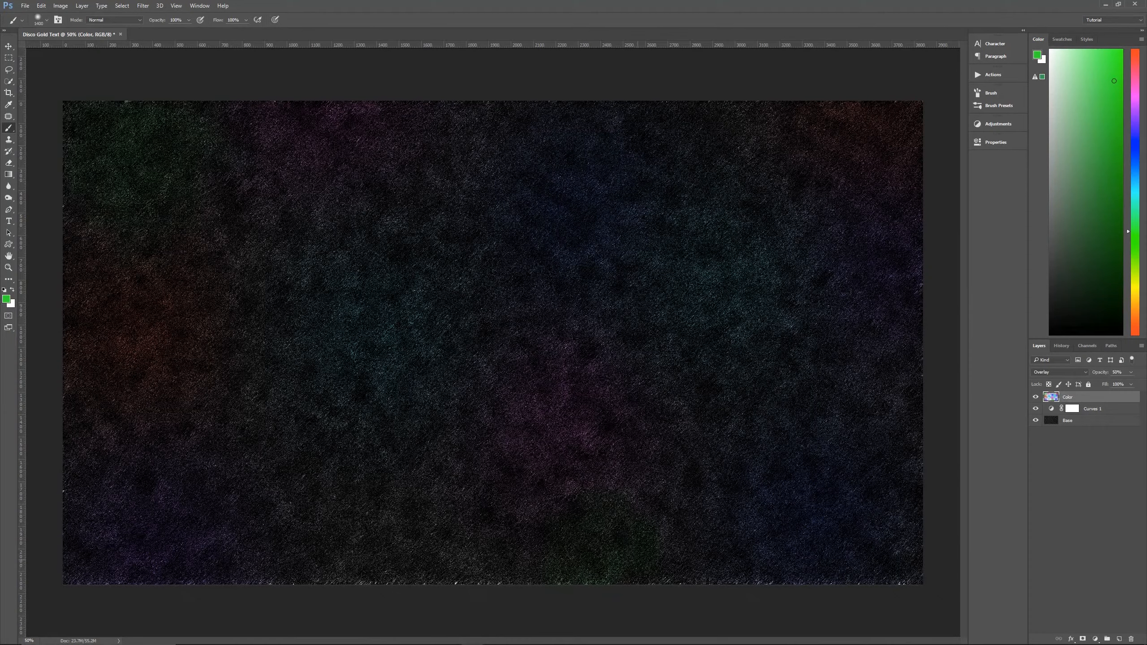
Set the foreground colour to yellow #cee31b and brush soft spots at the canvas's upper right and lower left.
click(7, 299)
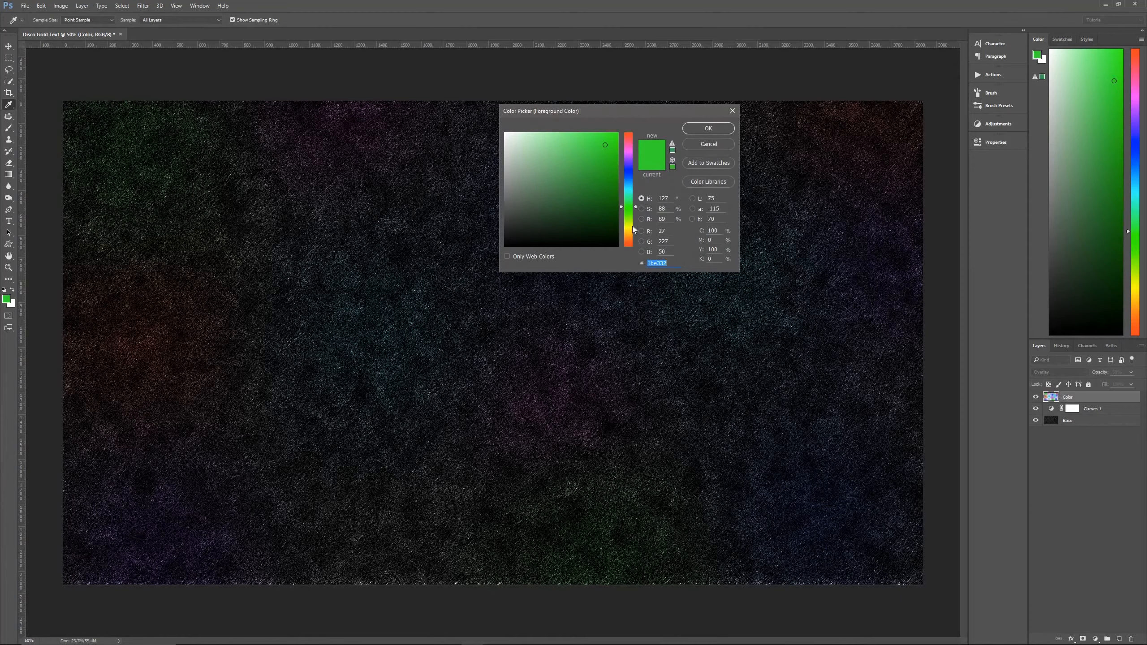
click(633, 226)
click(708, 128)
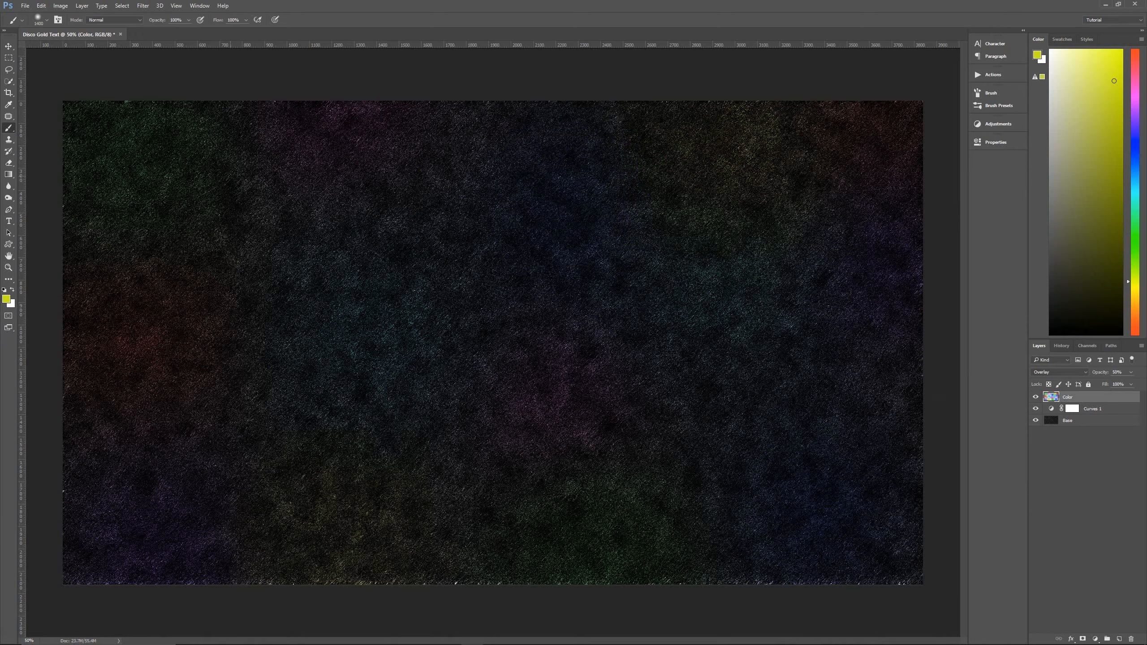
Set the foreground colour to amber and brush over the remaining gaps along the canvas's upper, right and lower-left areas.
click(6, 303)
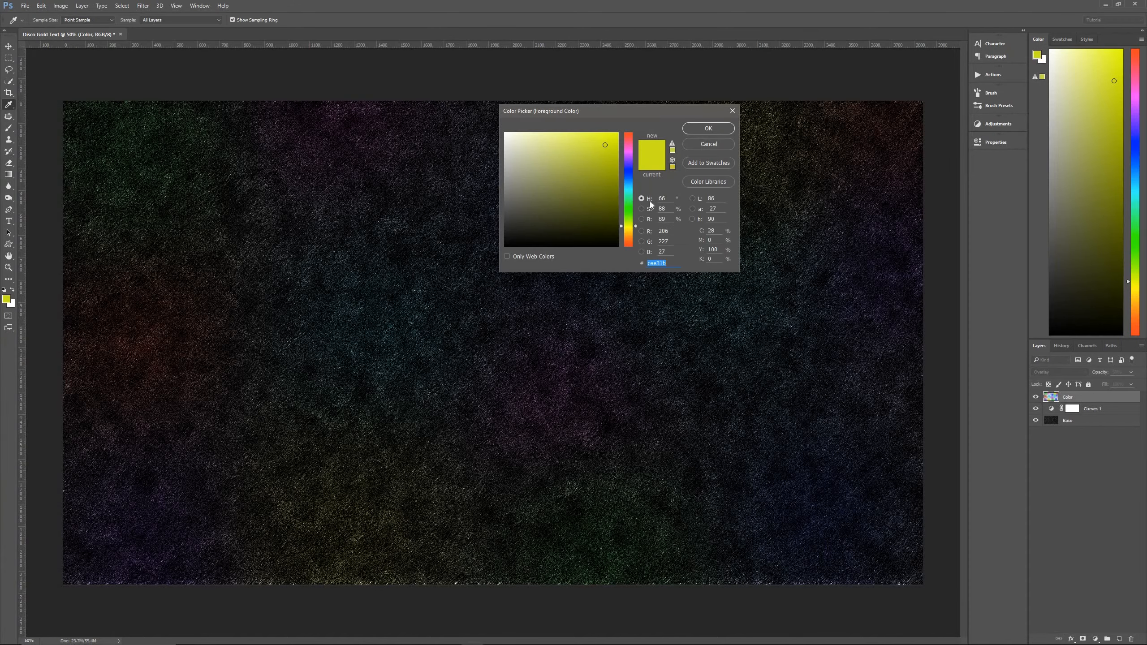
click(631, 233)
click(714, 131)
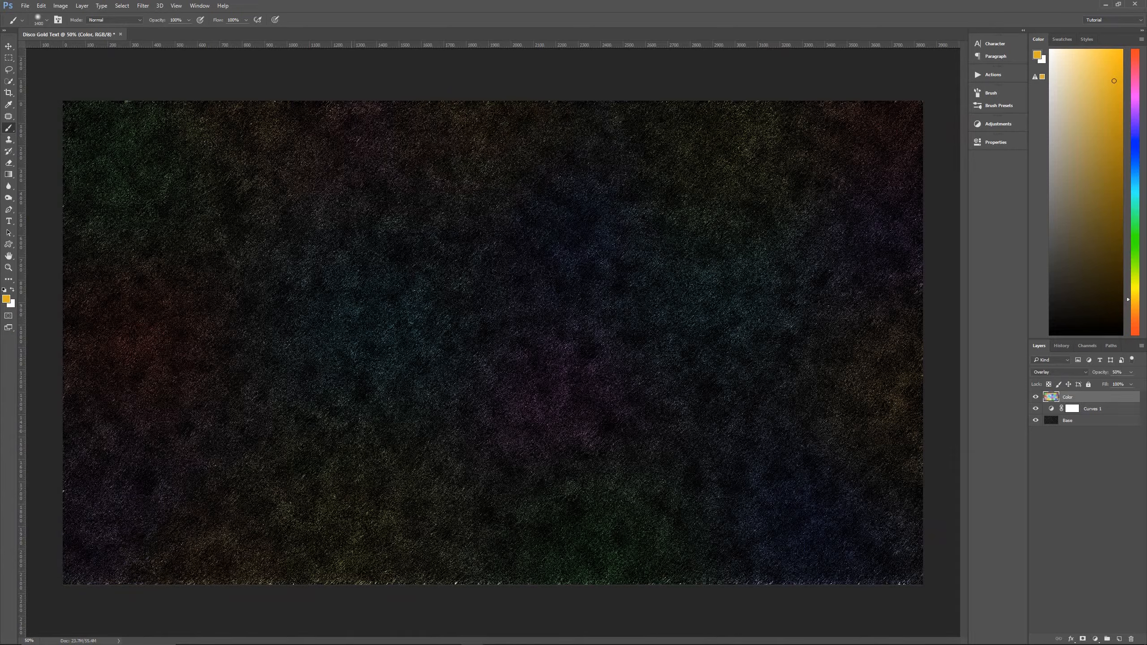
click(9, 47)
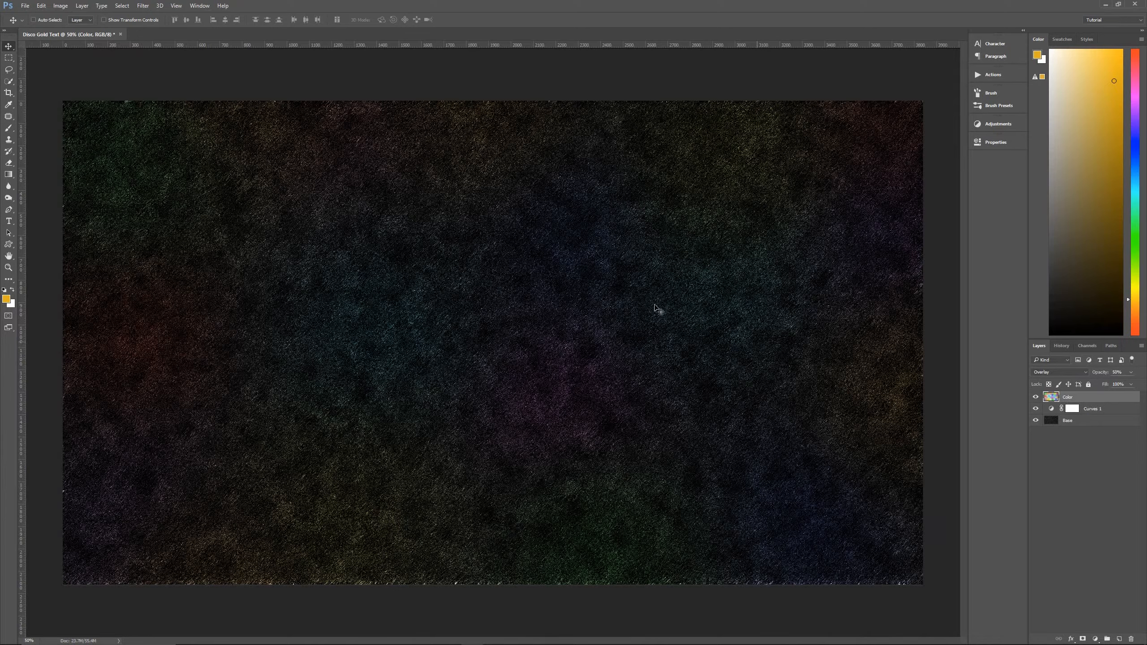
Apply a Gaussian Blur to the Color layer to soften the painted spots.
click(144, 7)
mouse_move(235, 105)
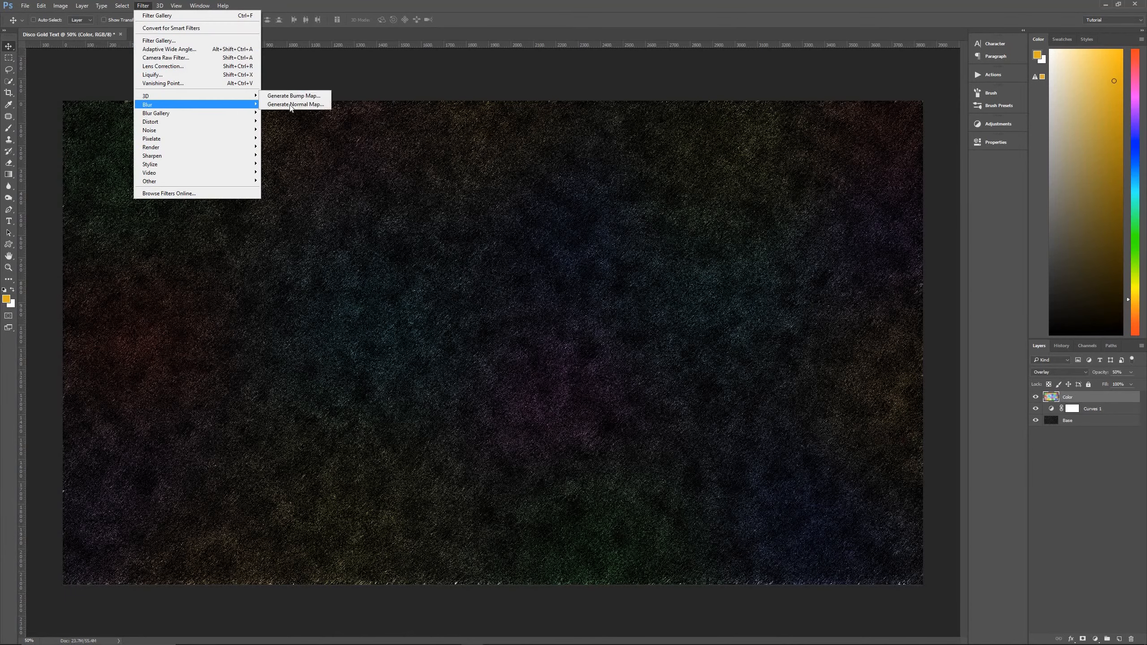
click(285, 139)
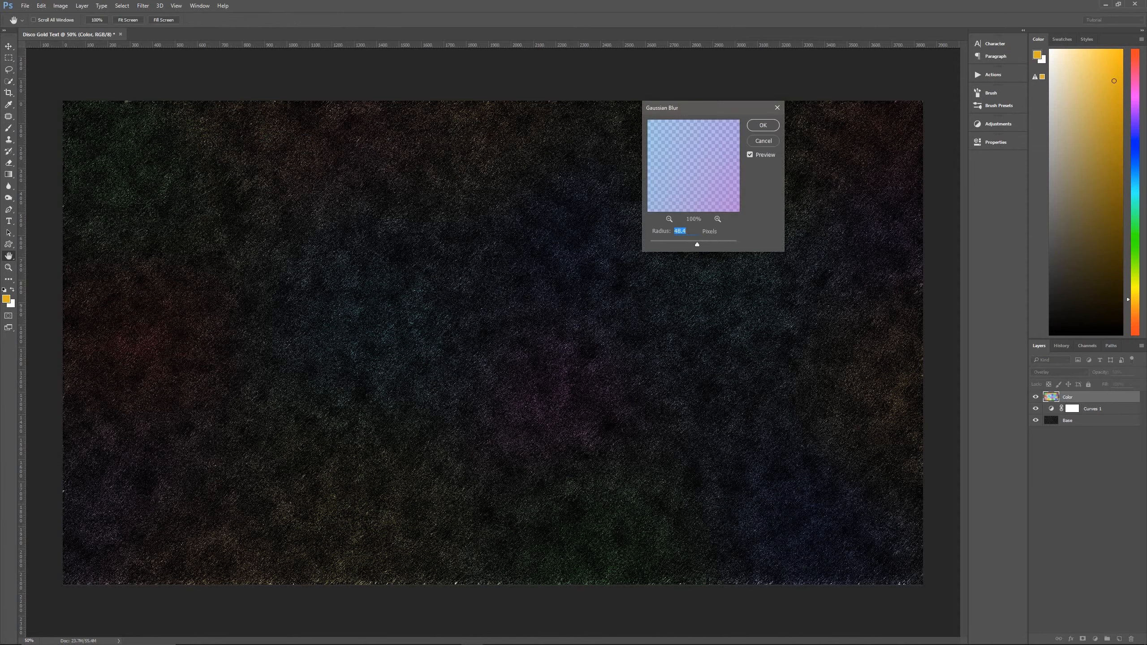
text(8)
drag(682, 245, 674, 244)
click(756, 126)
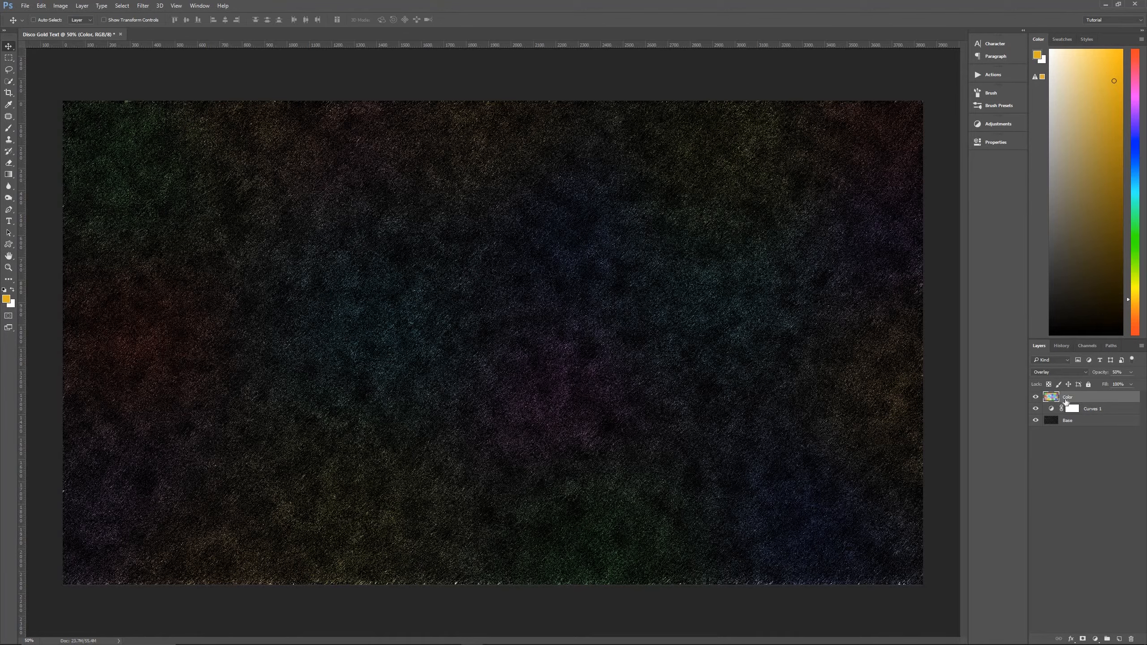
Group the Color, Curves 1 and Base layers and name the group Background.
shift+click(1096, 420)
drag(1104, 420, 1109, 641)
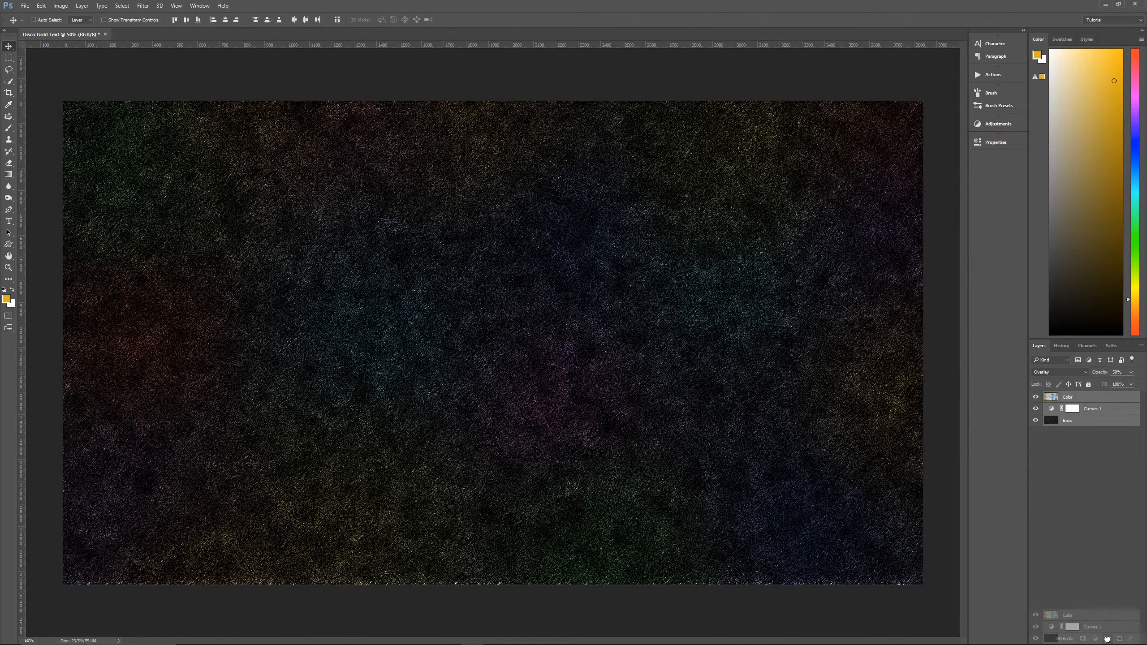
drag(1107, 640, 1108, 640)
double_click(1073, 396)
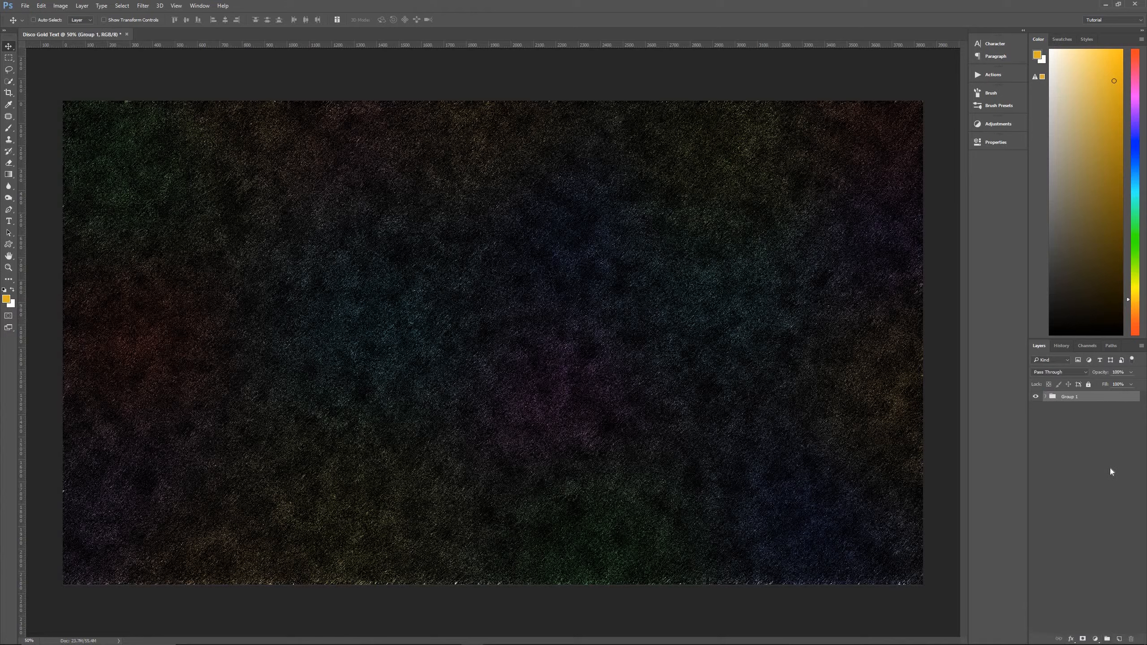
text(Background)
key(Return)
Add amber text reading "Pixel Magic" in the Akka font above the Background group.
key(t)
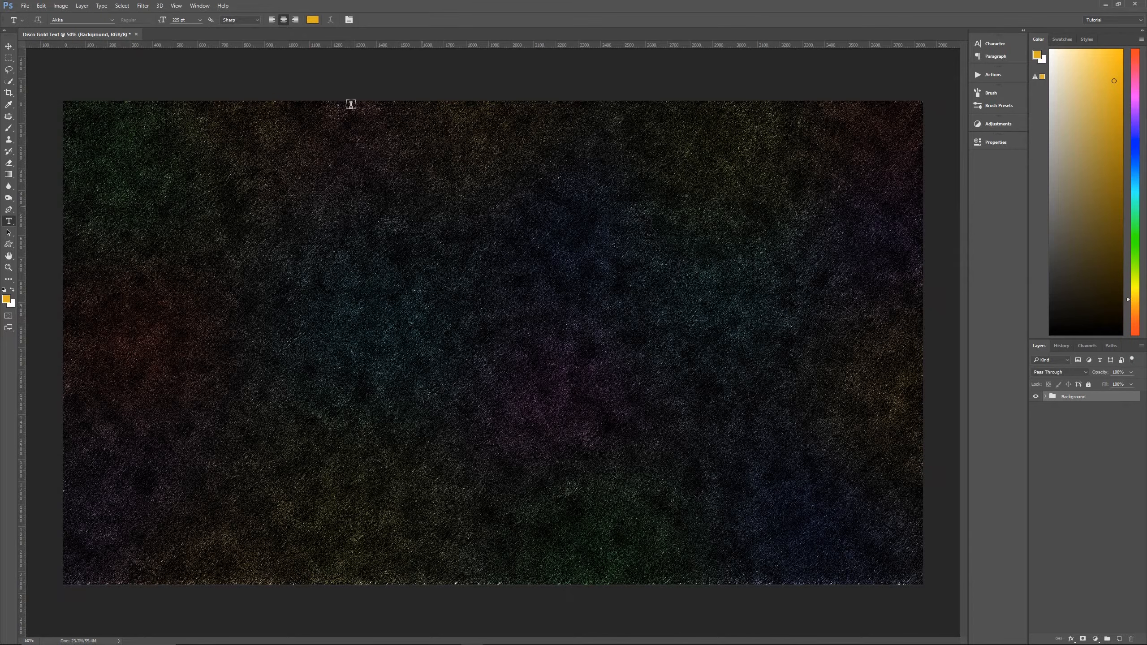
click(467, 310)
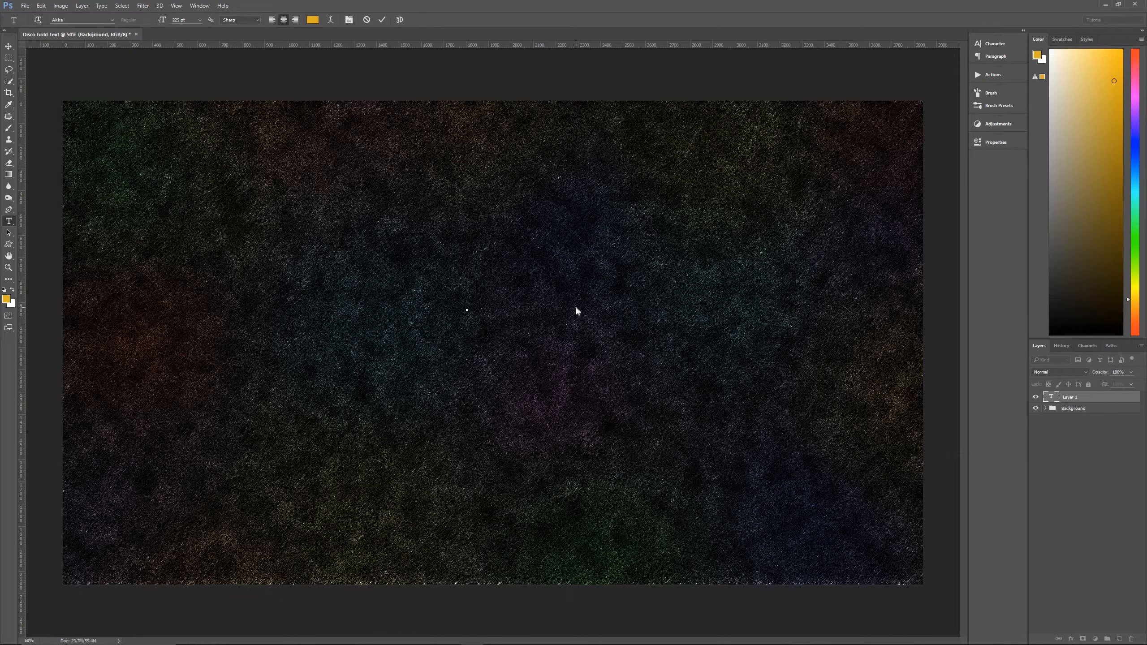
text(PIXEL )
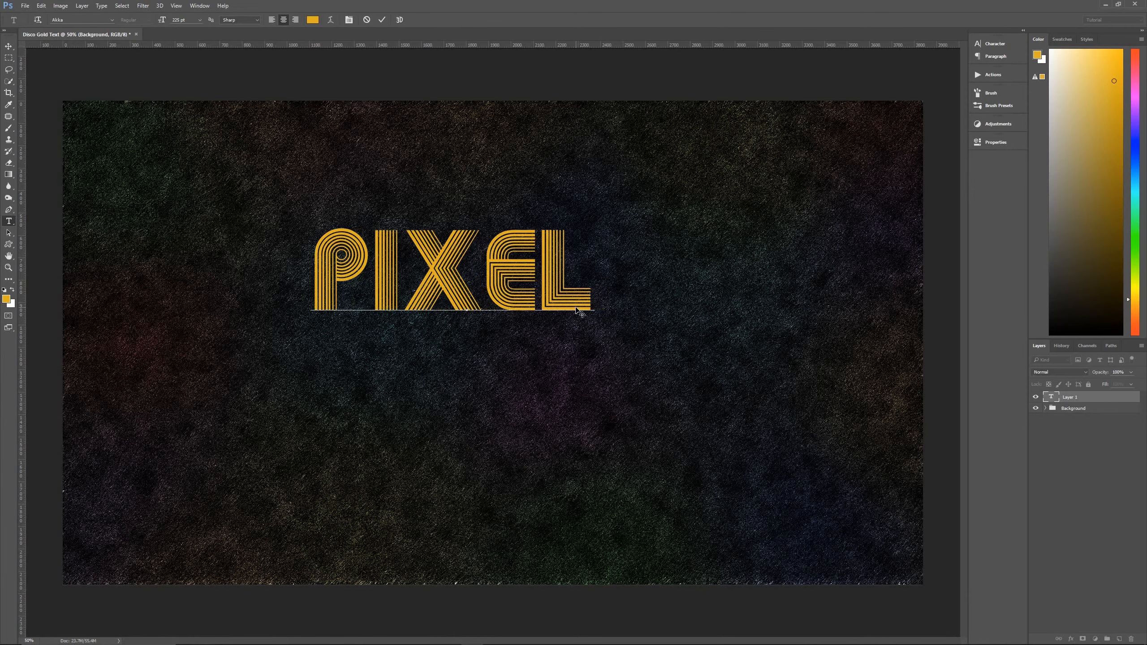
text(MAGIC)
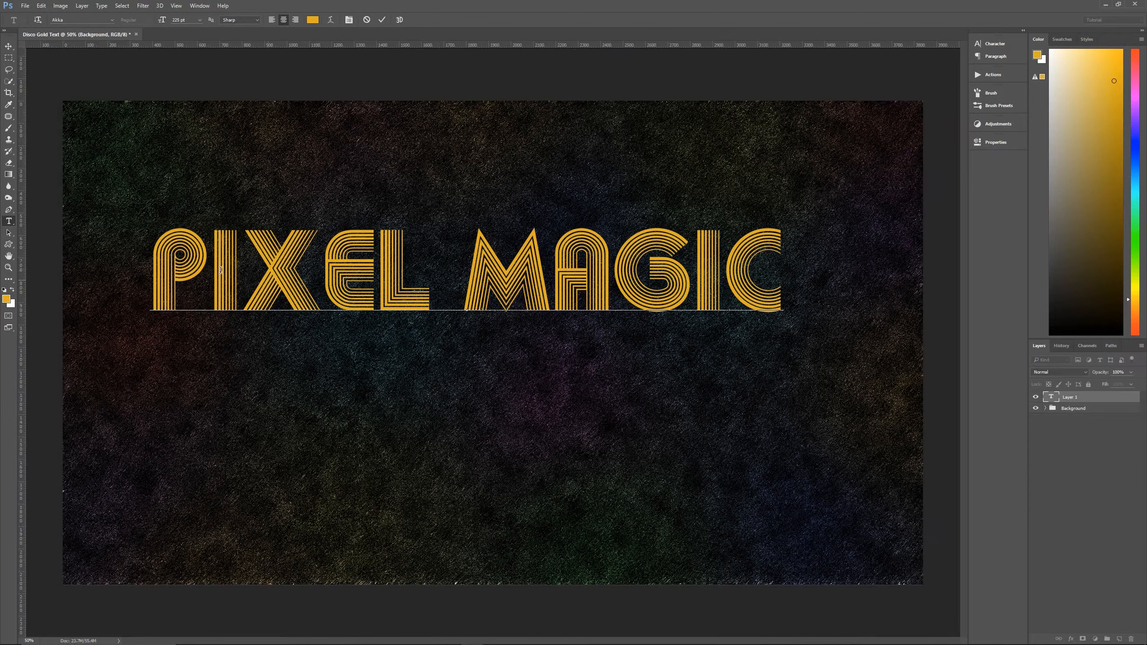
Adjust the kerning between the letters of the word "Pixel" to even out their spacing.
click(201, 238)
key(alt+Left)
key(Right)
key(alt+Left)
key(alt+Left)
key(alt+Right)
key(Right)
key(alt+Left)
key(alt+Left)
key(Right)
Tighten the kerning in the word "Magic", commit the text and move it down to the canvas centre.
key(Right)
key(Right)
key(Right)
key(Right)
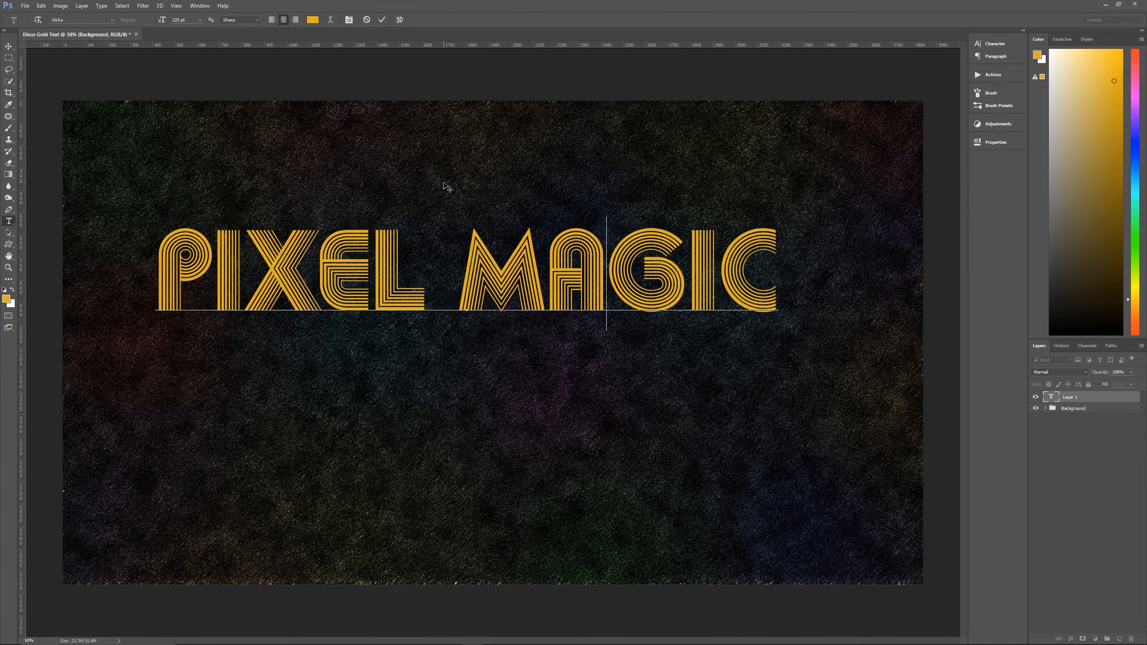
key(alt+Left)
key(alt+Left)
key(Right)
key(alt+Left)
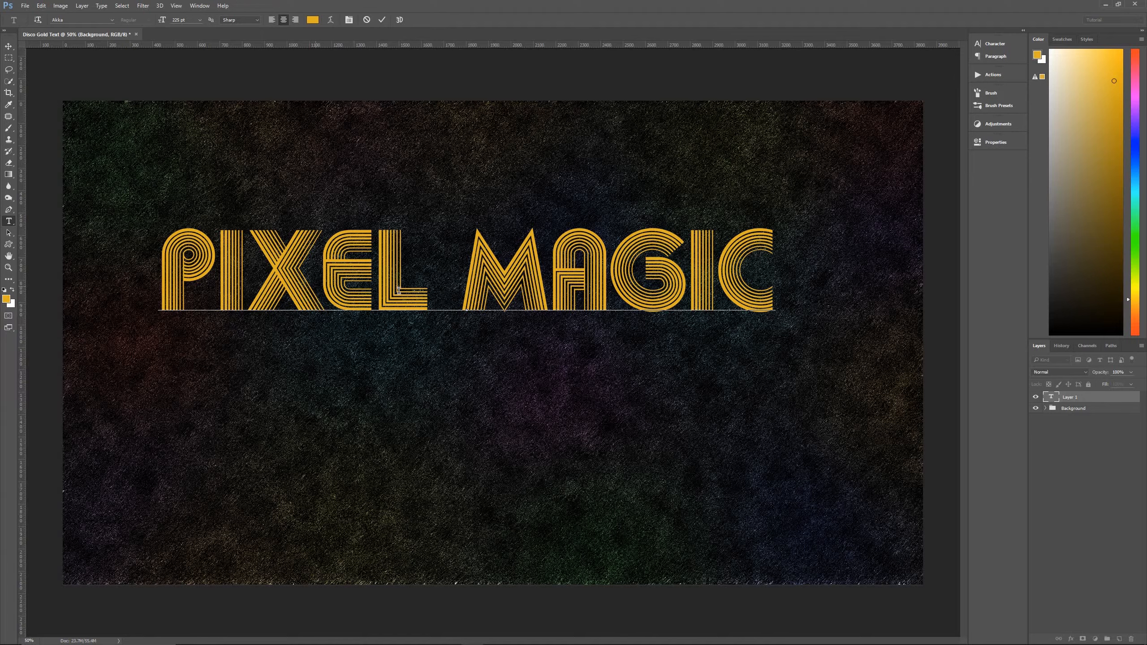
key(alt+Left)
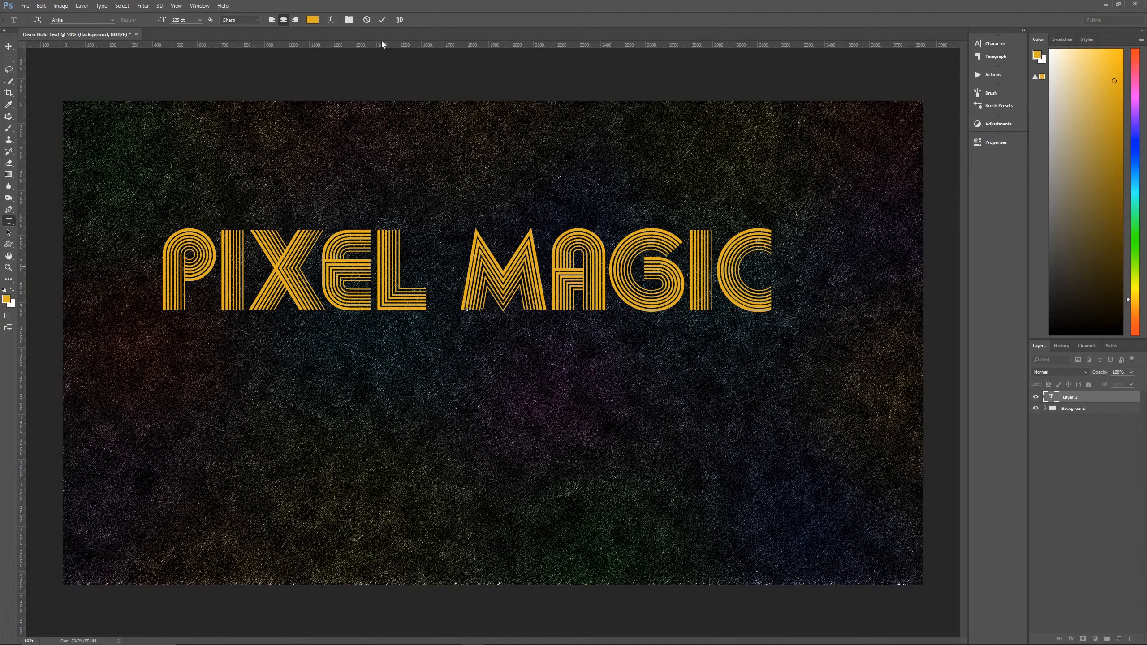
click(381, 23)
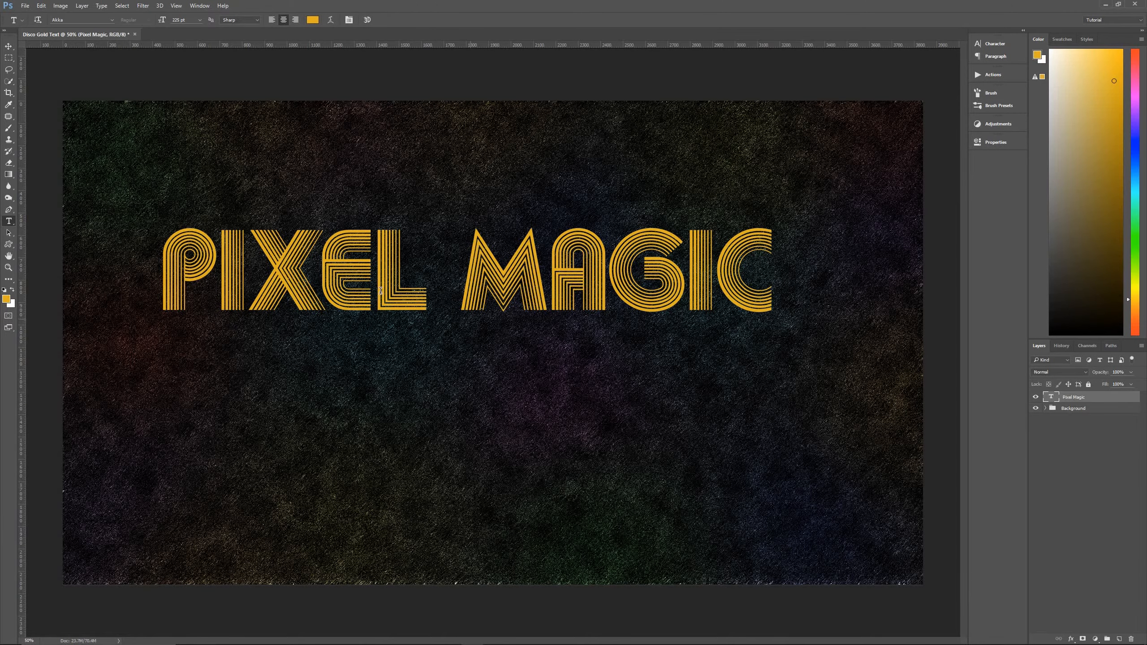
key(v)
drag(416, 271, 408, 332)
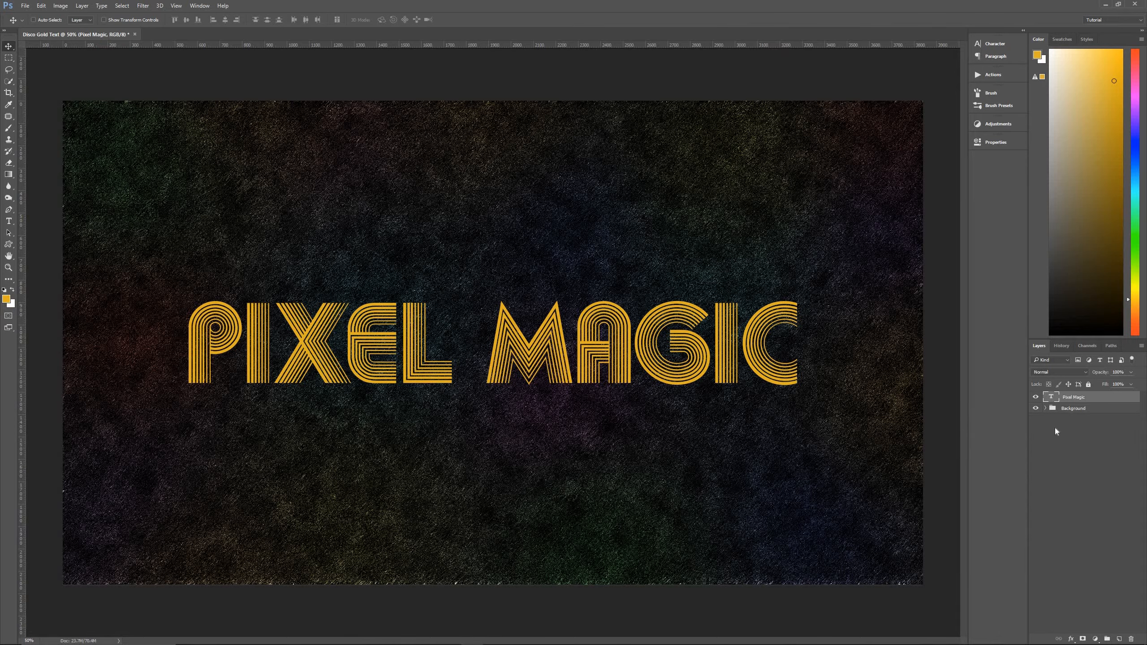
Add a Bevel & Emboss effect to the Pixel Magic text: Stroke Emboss, Smooth, depth 100%, size 7 px, with a peaked gloss contour.
click(1072, 639)
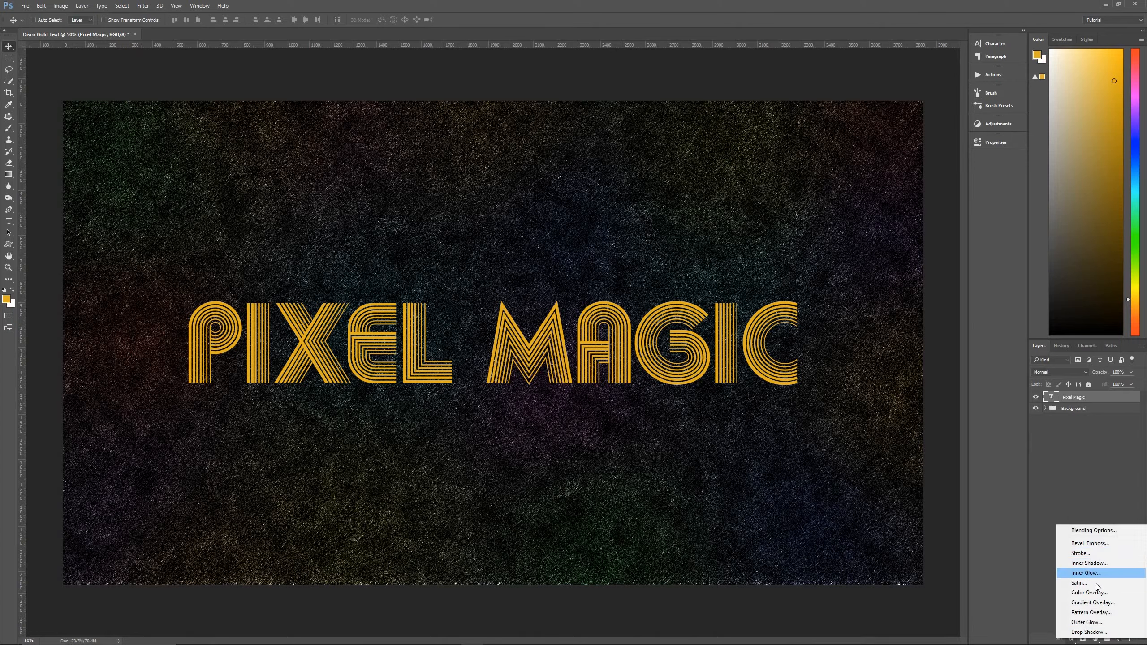
click(1099, 545)
drag(714, 418, 484, 63)
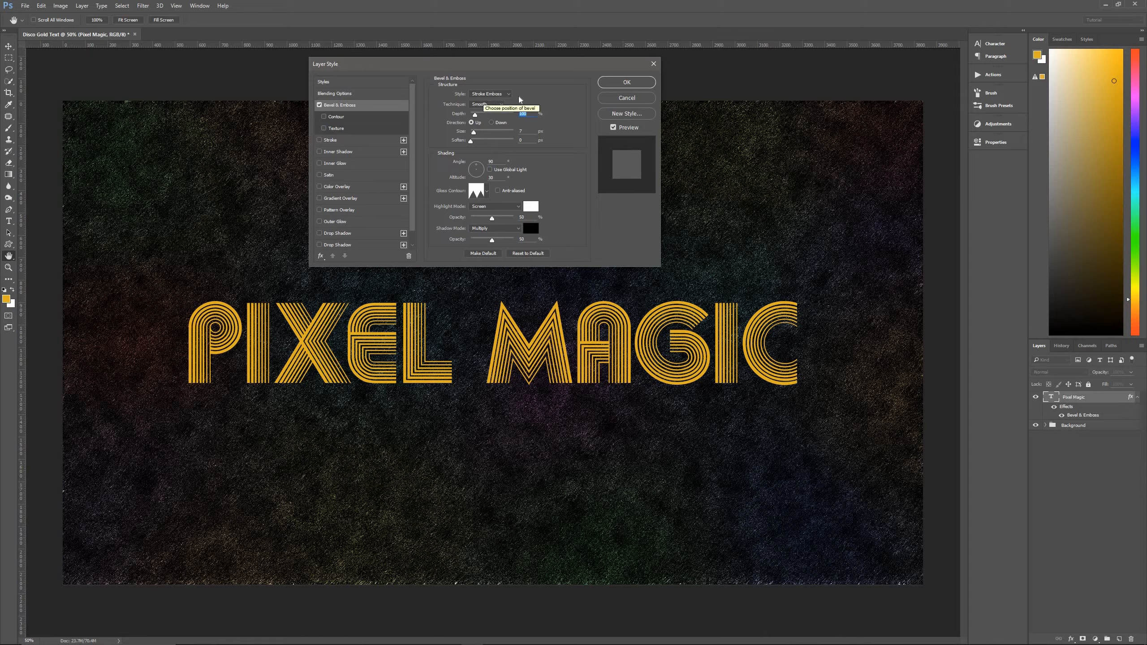
click(487, 191)
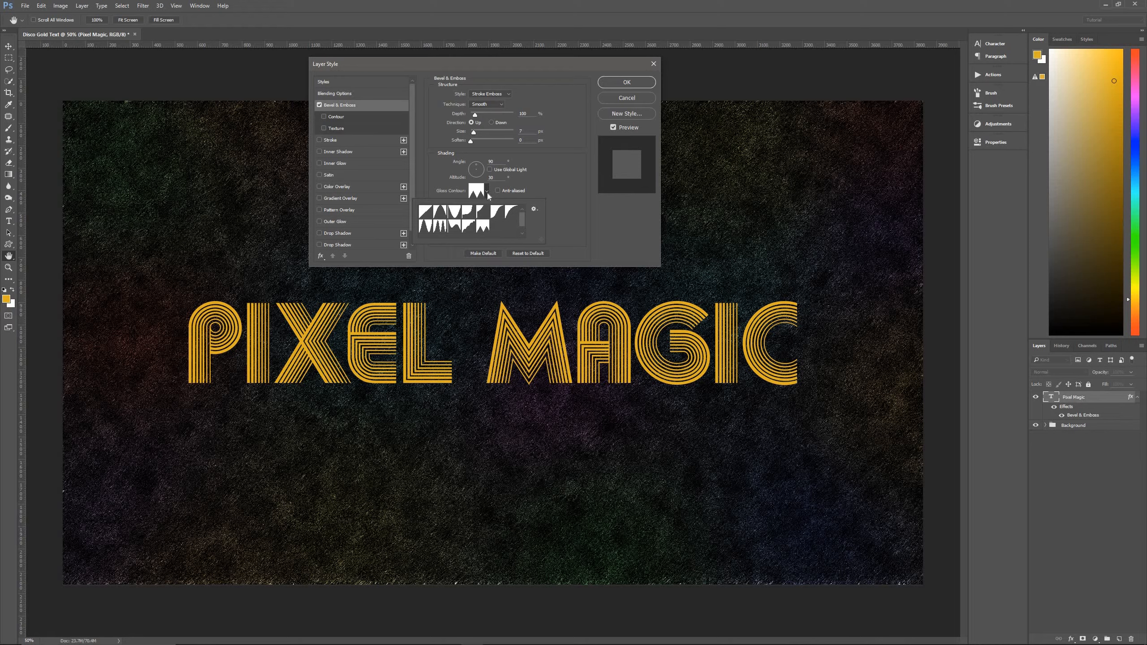
double_click(484, 228)
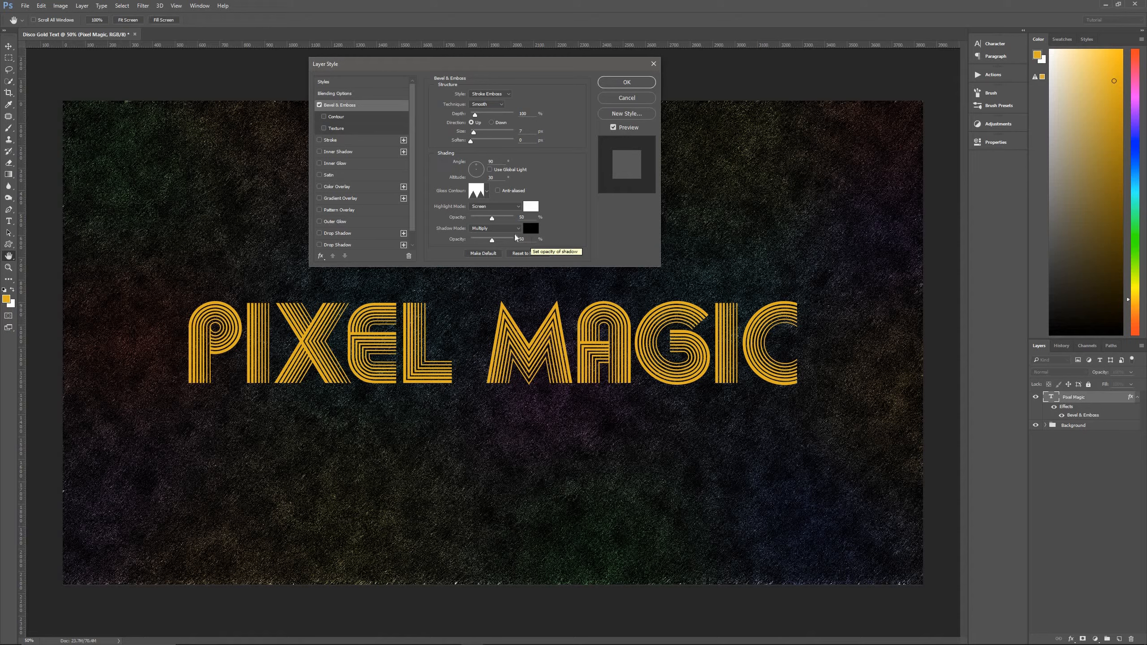
Add an inside stroke to the text with normal blending and the gold colour #cc9900.
click(352, 141)
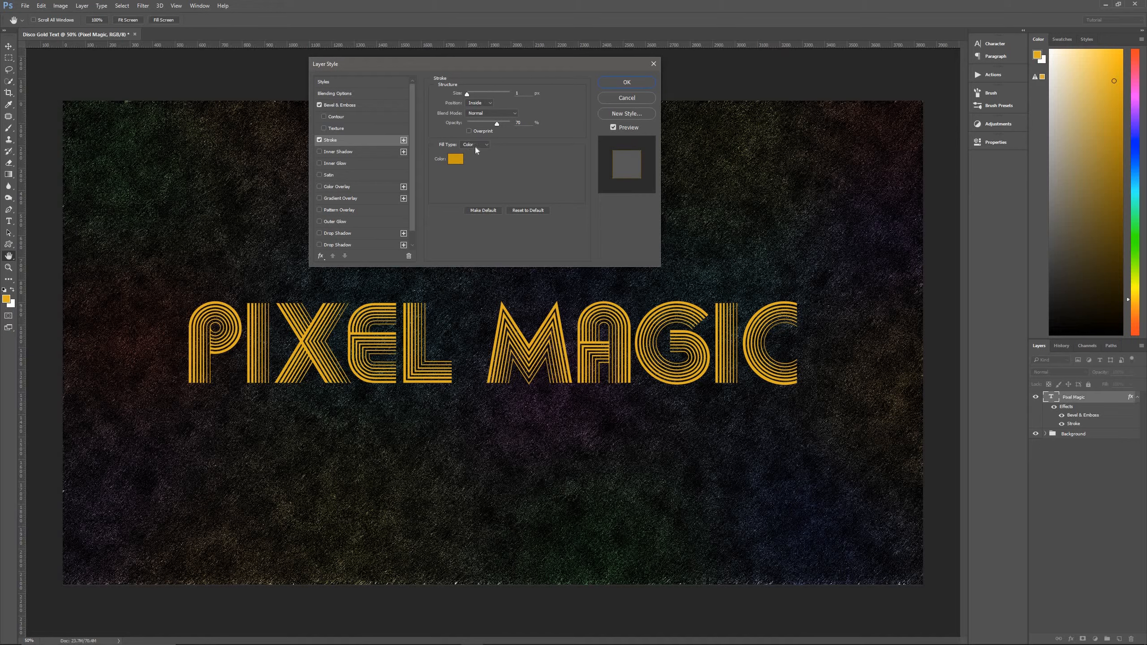
click(455, 159)
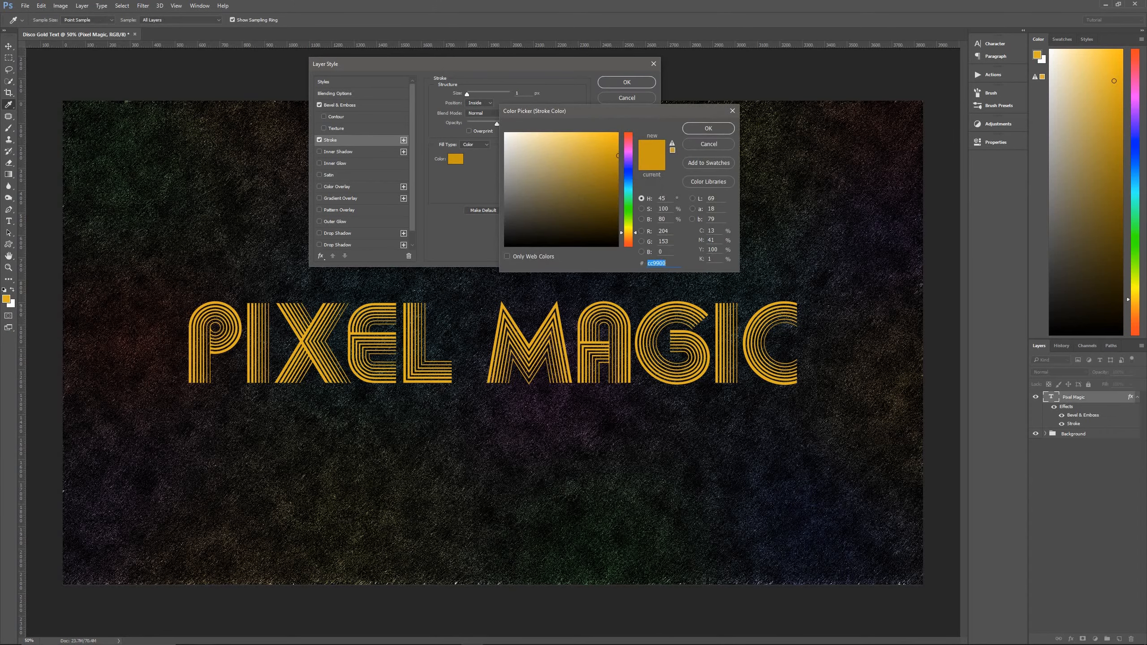
click(708, 130)
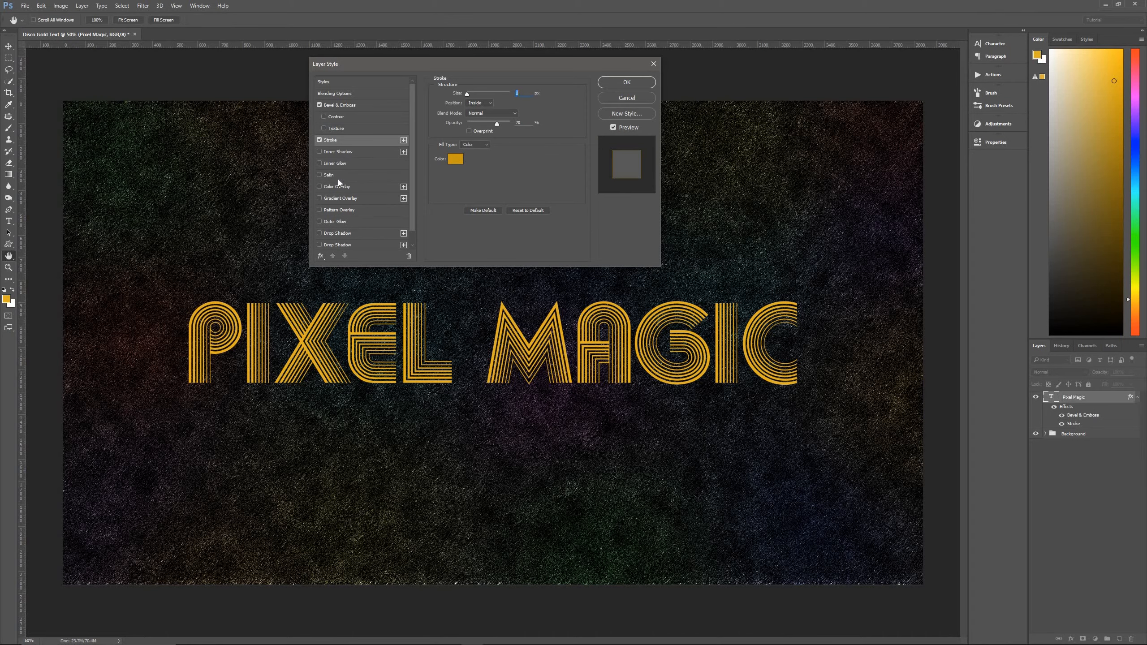
Add a black Satin effect in Color Burn mode at a 90° angle with the Ring - Double contour, anti-aliased and inverted.
click(319, 174)
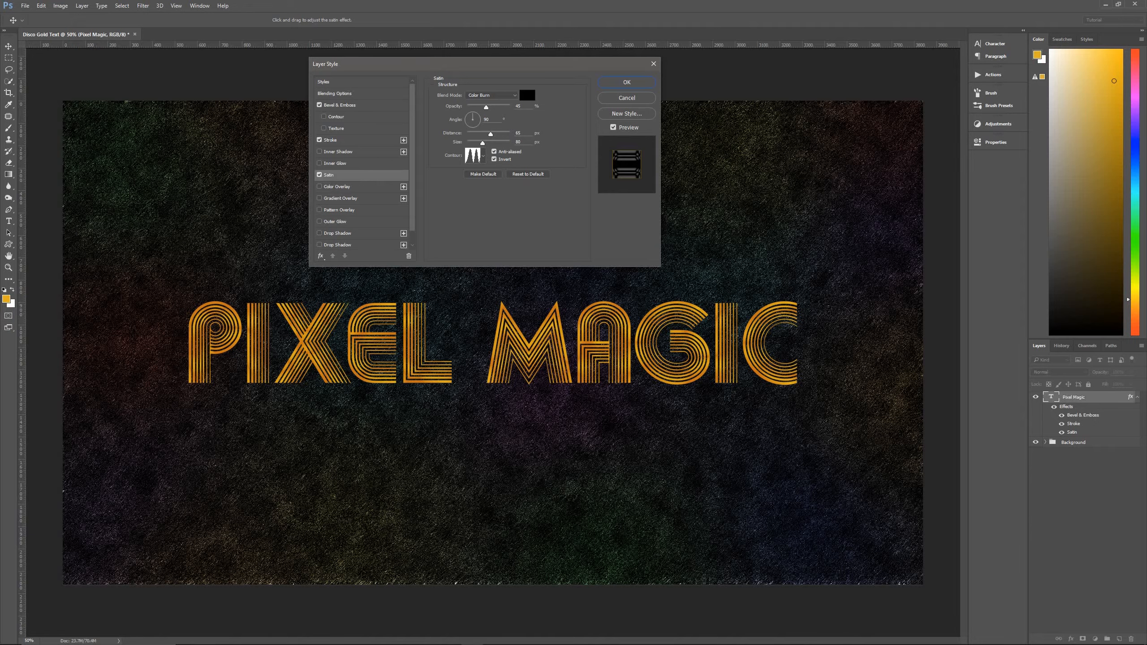
click(484, 158)
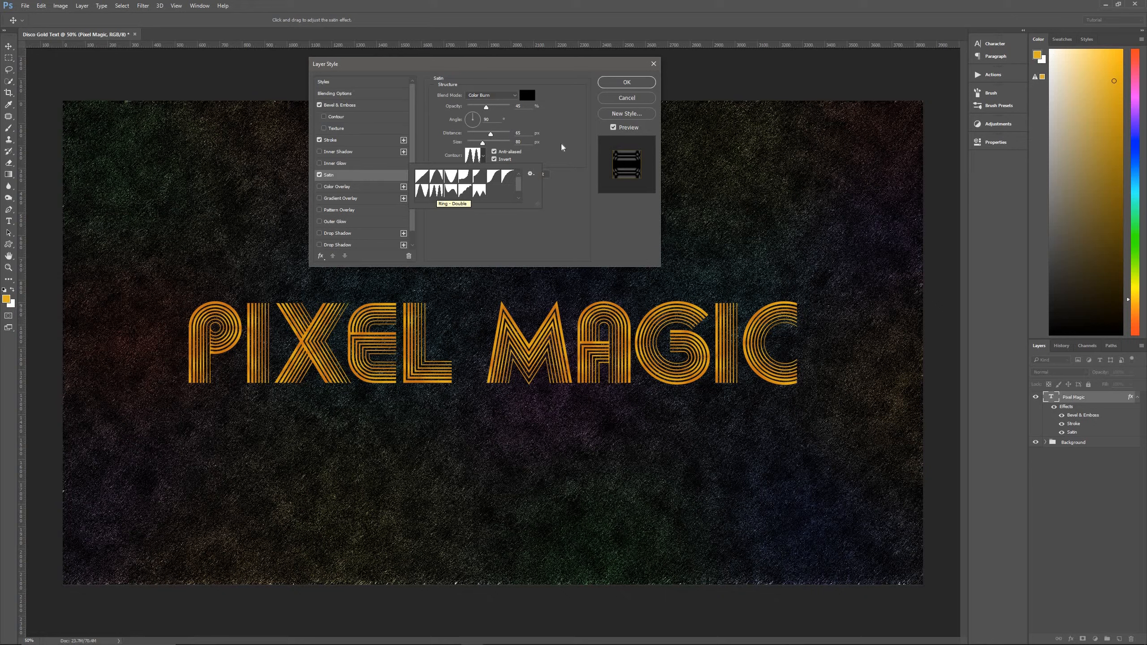
click(484, 155)
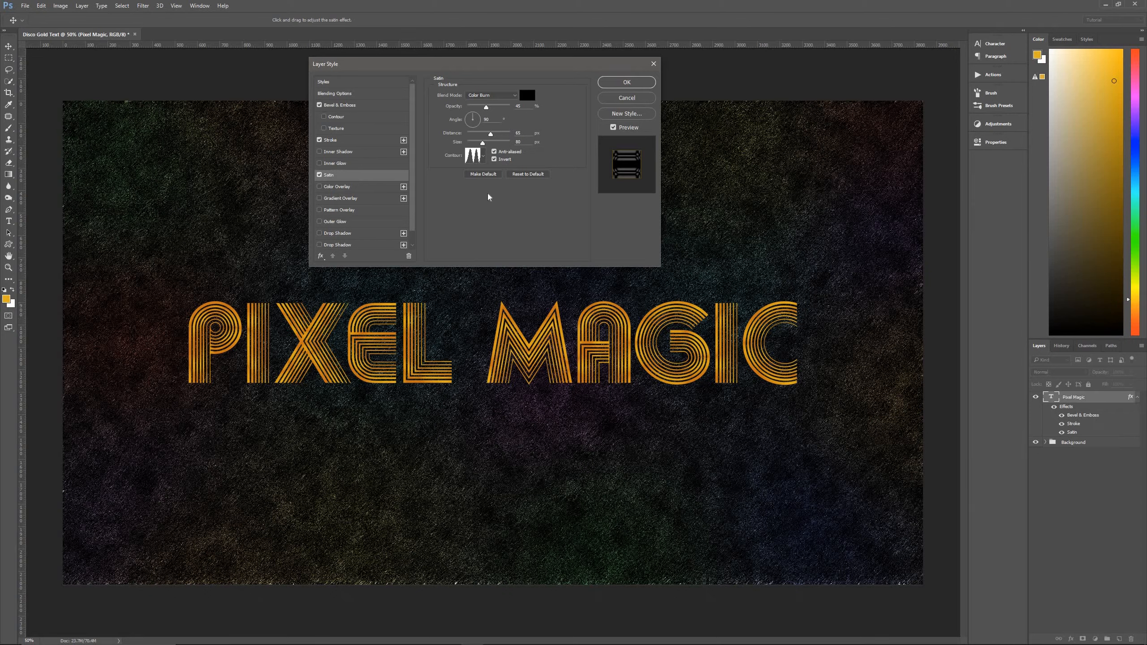
Add a Color Overlay in gold #e2ab04 with Normal blending at 100% opacity.
click(337, 187)
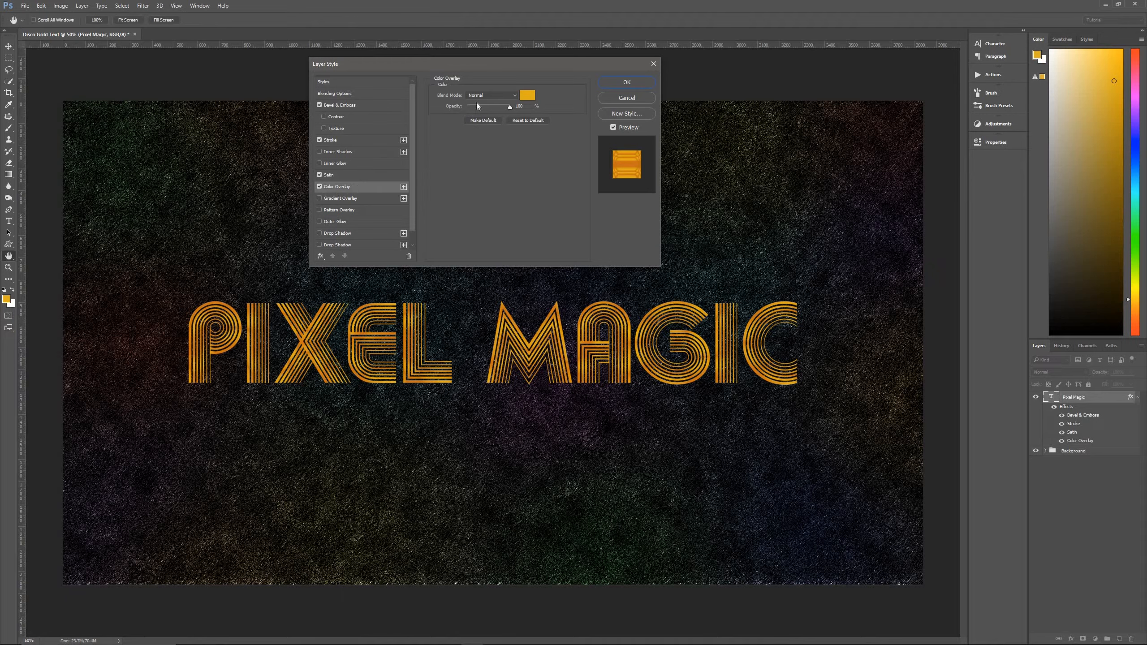
click(527, 95)
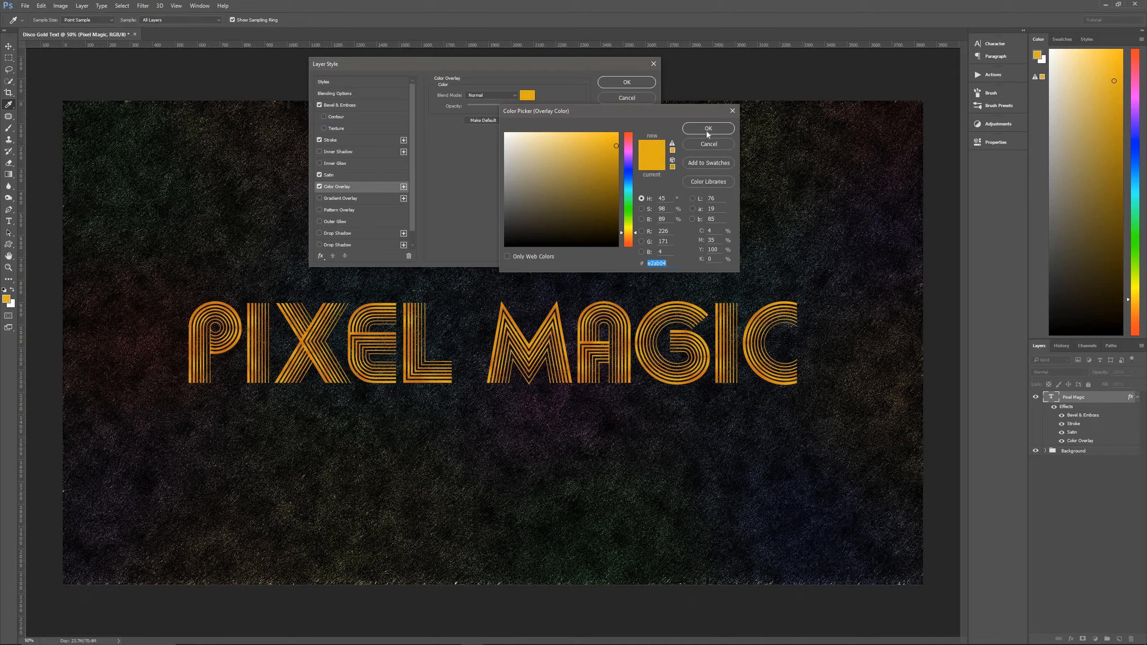
key(Return)
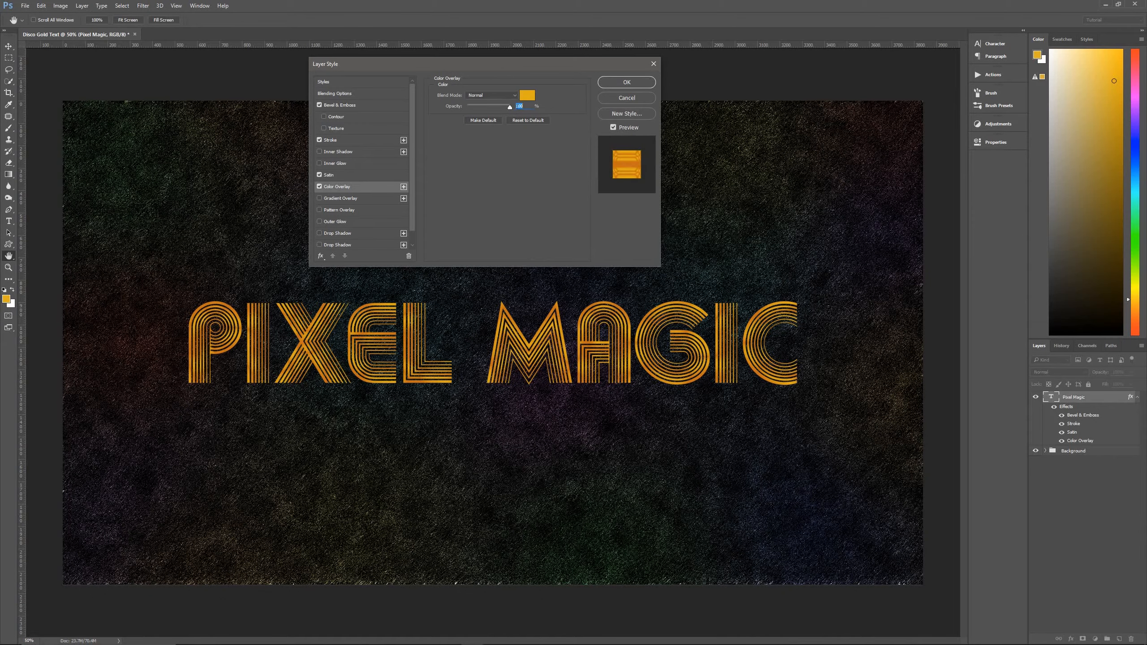
Enable the first drop shadow in black, Normal mode, 100% opacity, 135° angle and 15 px distance.
key(Down)
key(Down)
drag(412, 212, 413, 232)
click(335, 221)
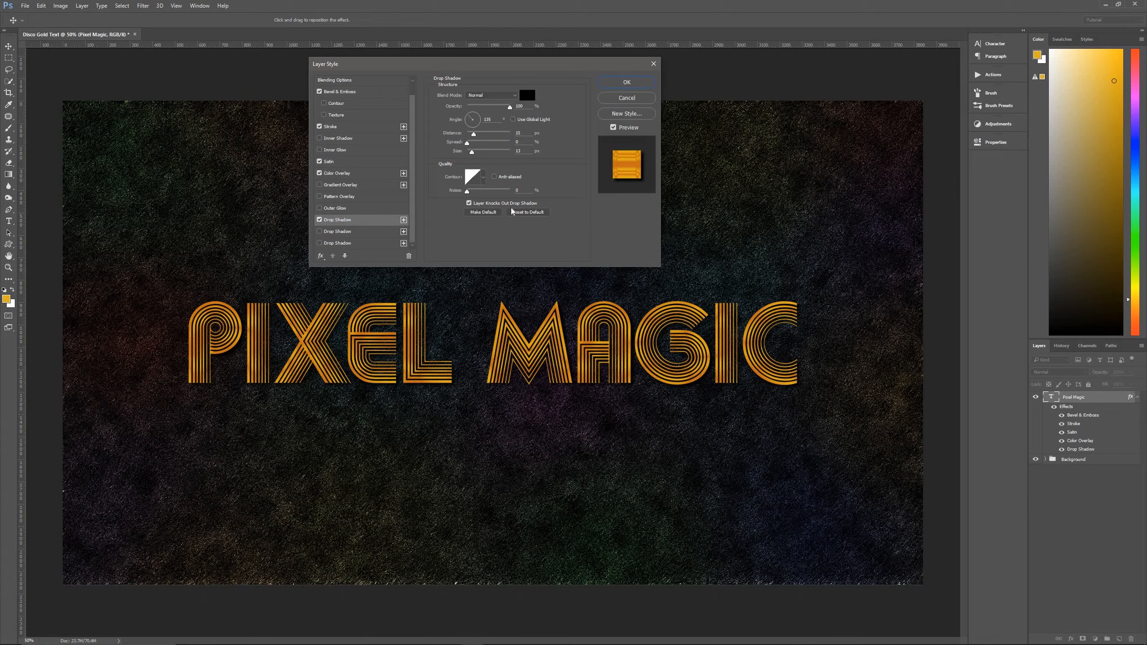
Enable a second drop shadow in red #d30808 with Linear Dodge (Add), 50% opacity, -45° angle and 20 px distance.
click(320, 231)
click(350, 231)
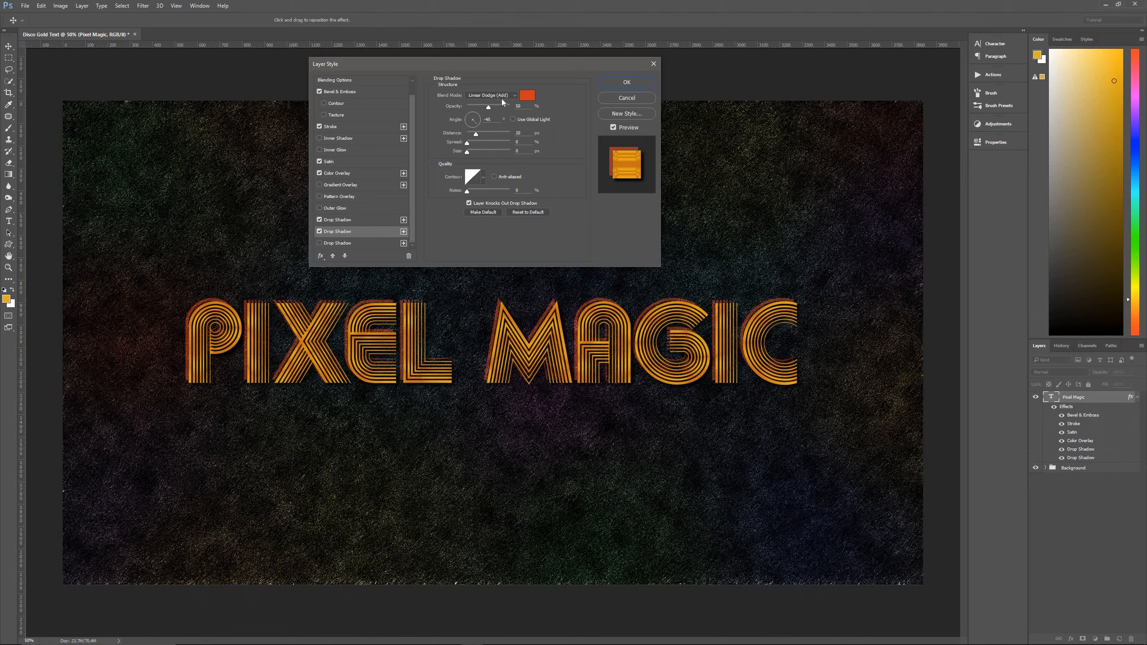
click(527, 95)
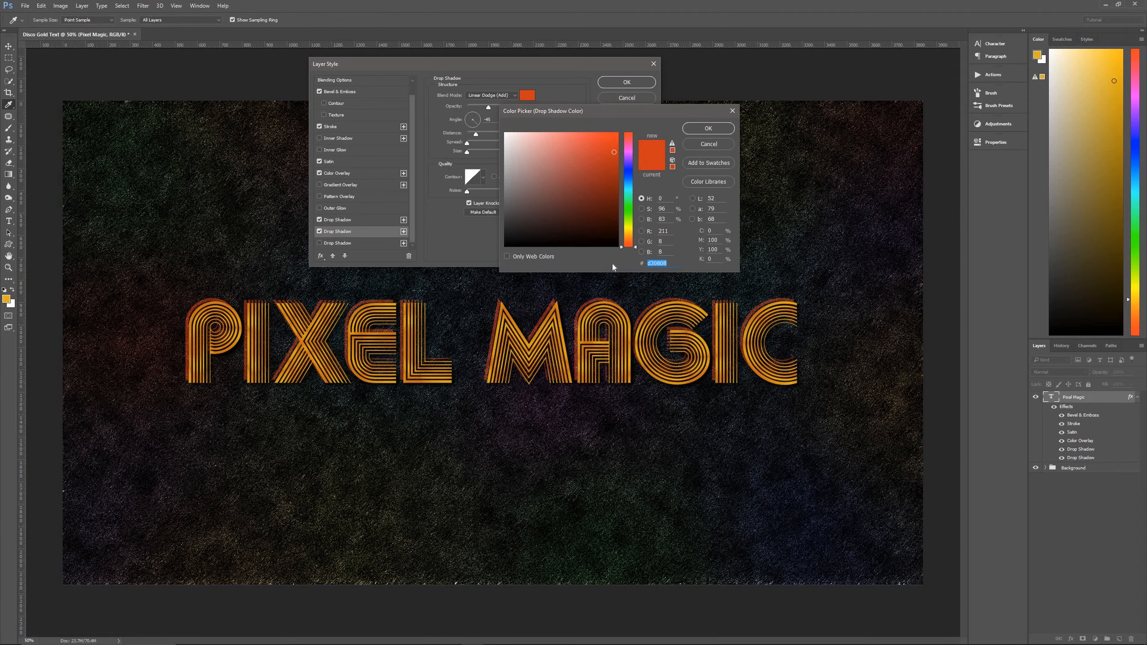
key(Return)
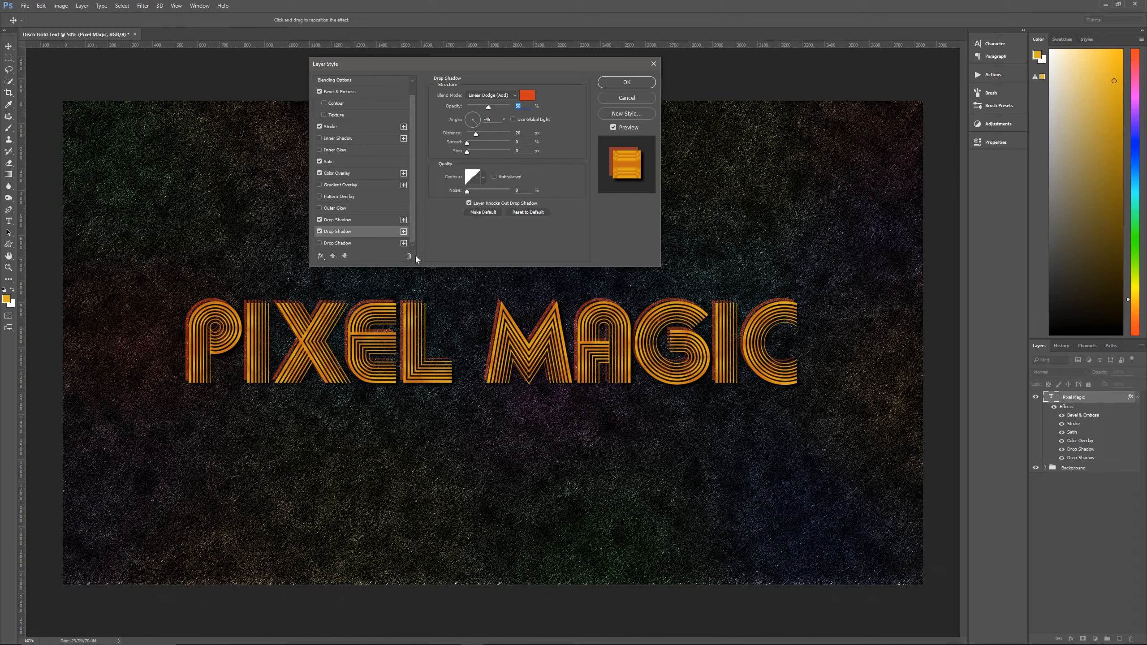
Enable a third drop shadow in purple #c13ef2 with Normal blending, 30% opacity and a -45° angle, and apply the layer style.
click(320, 244)
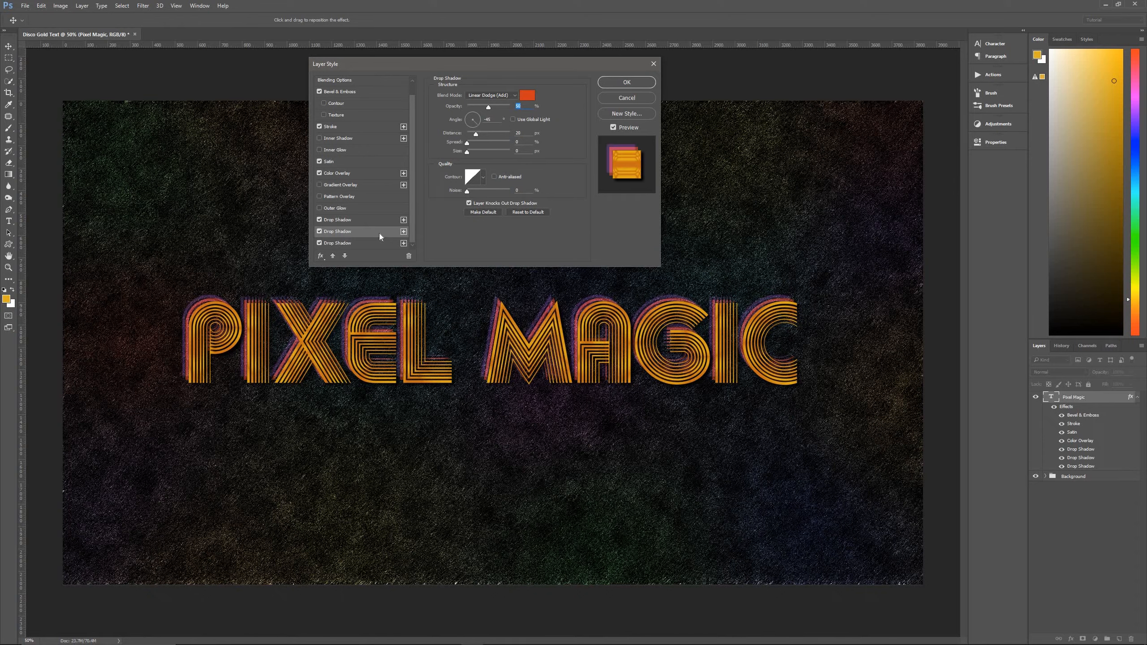
click(378, 242)
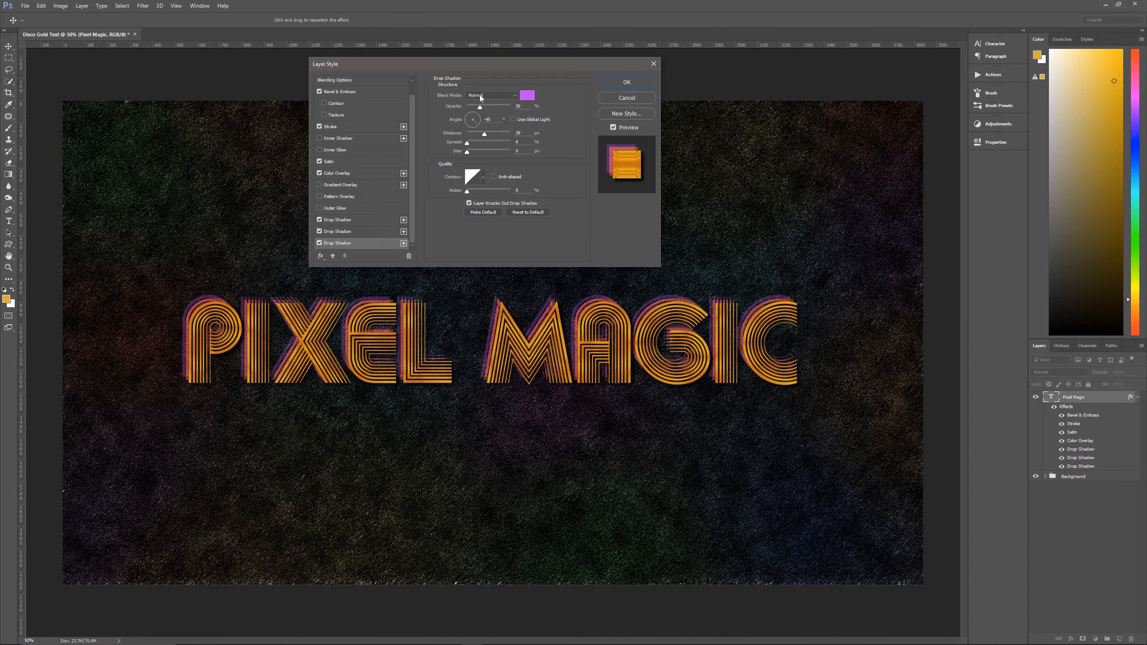
click(527, 95)
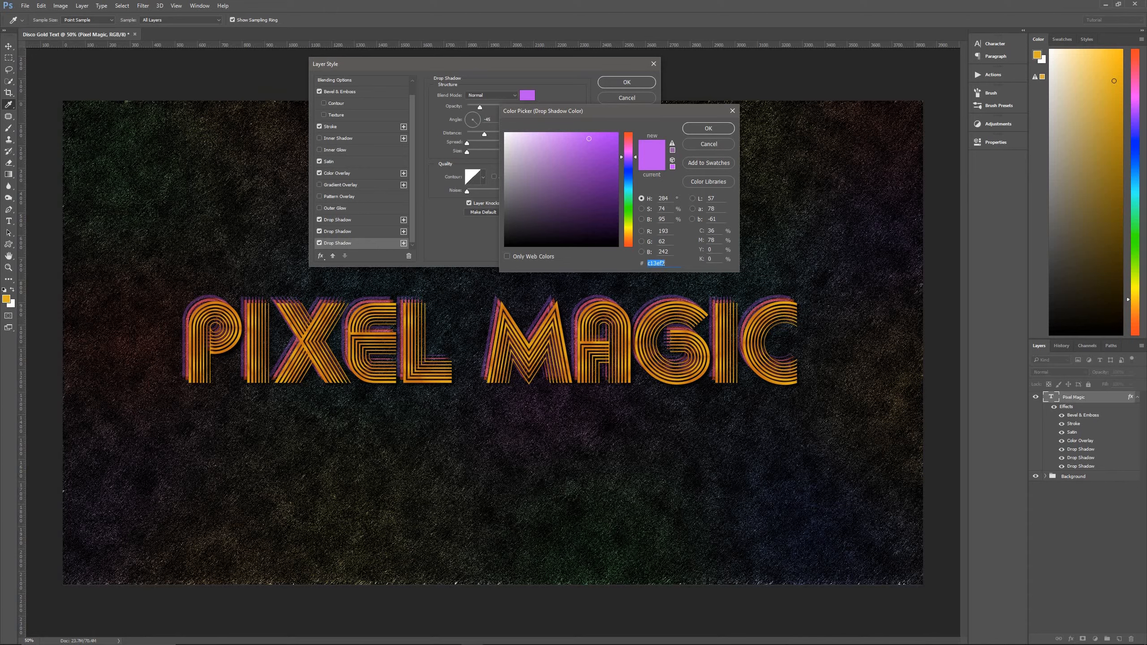
click(696, 130)
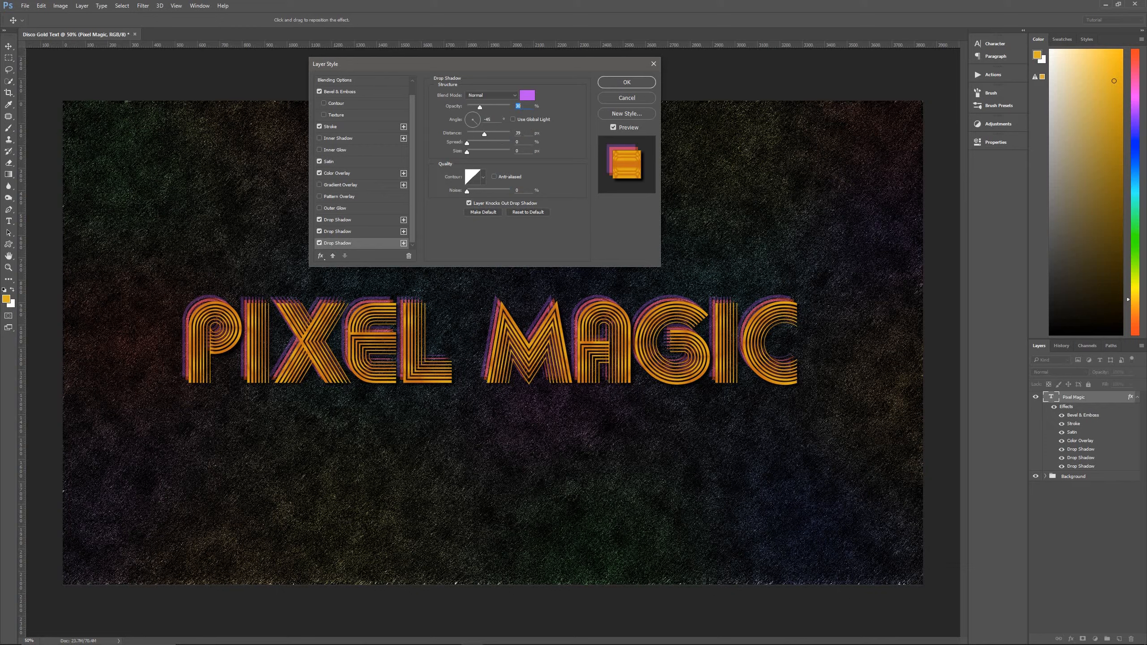
click(523, 133)
click(628, 83)
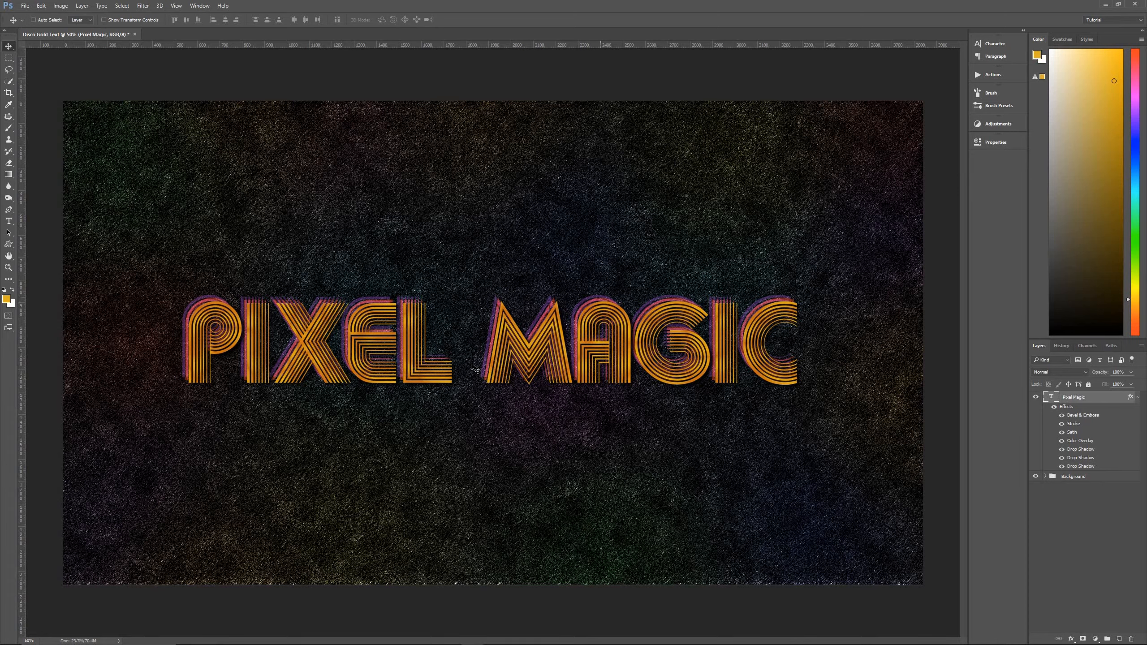
Collapse the Pixel Magic layer's effects, duplicate the layer and move the copy below the original.
click(1137, 397)
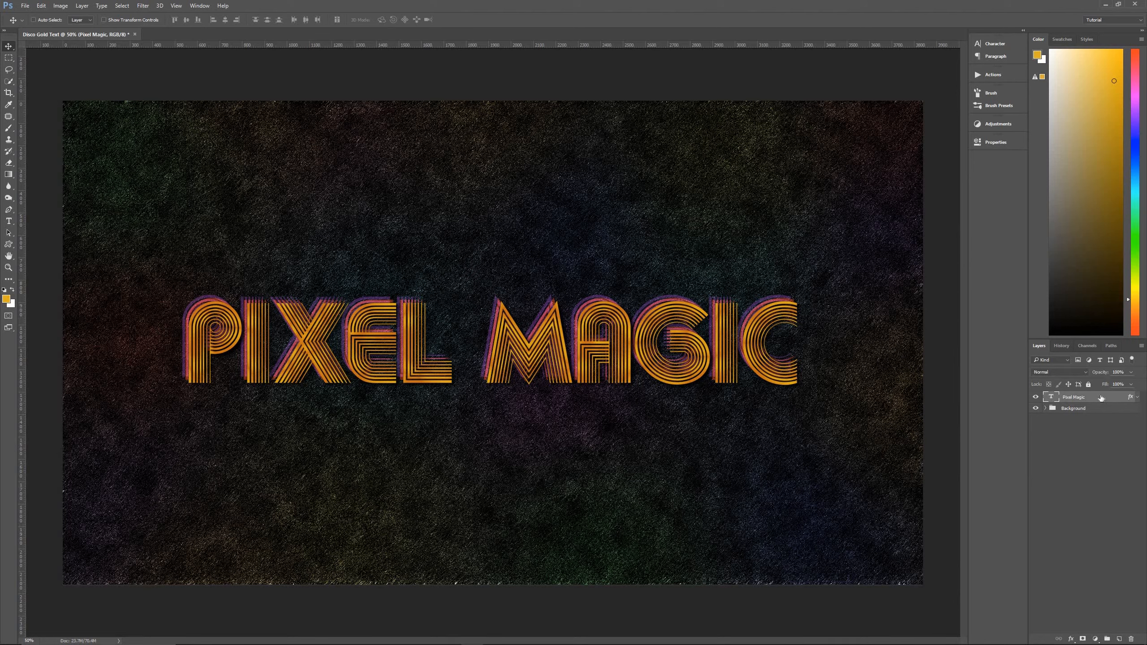
key(ctrl+j)
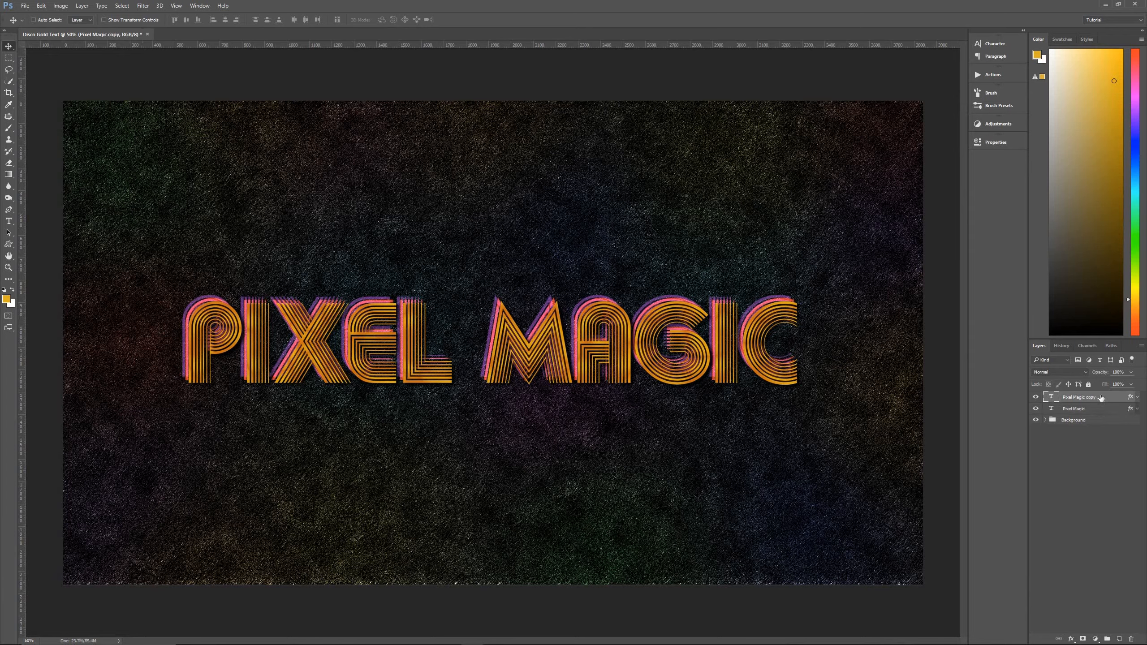
drag(1100, 397, 1102, 419)
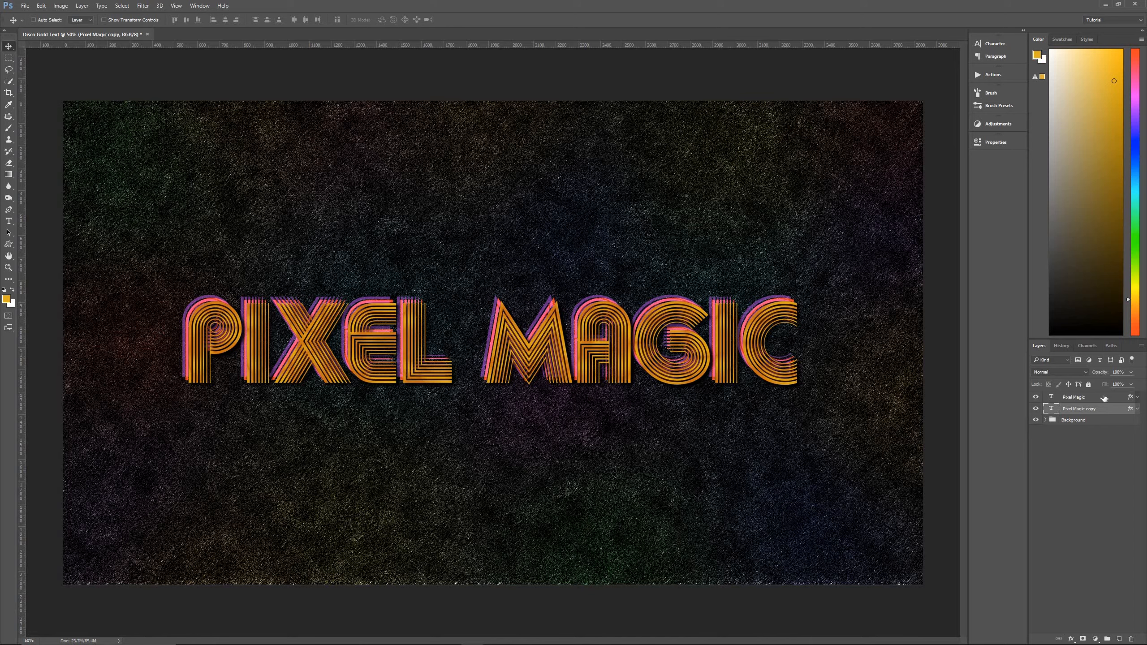
click(1059, 397)
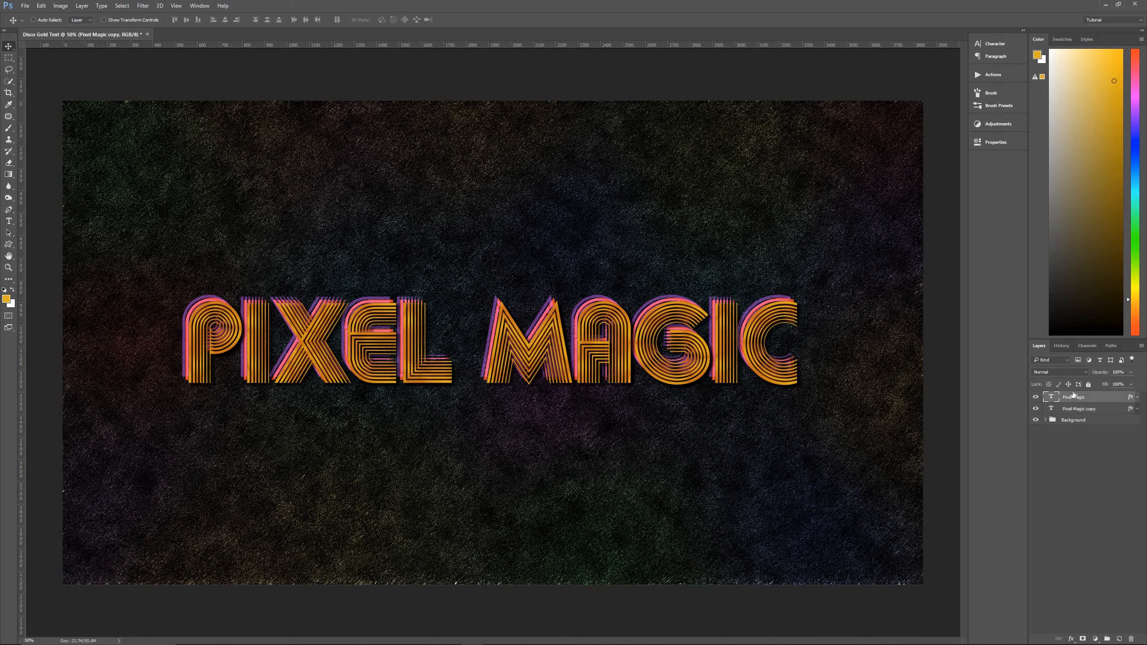
Convert the Pixel Magic copy layer to a smart object and rename it Streak 1.
click(1089, 410)
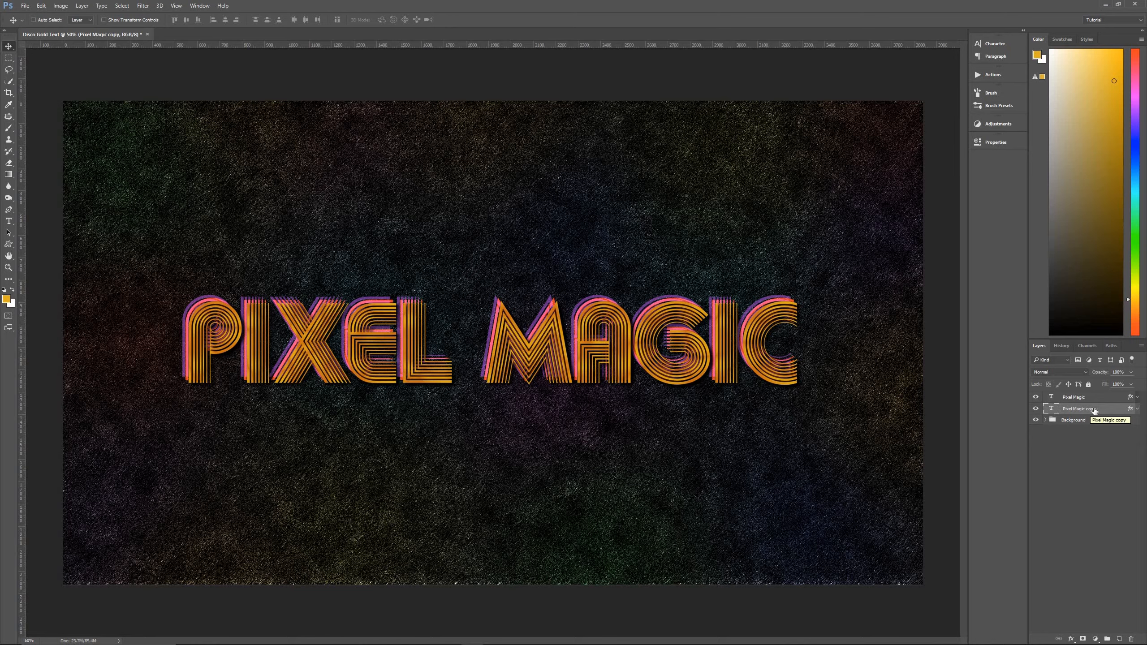
right_click(1093, 409)
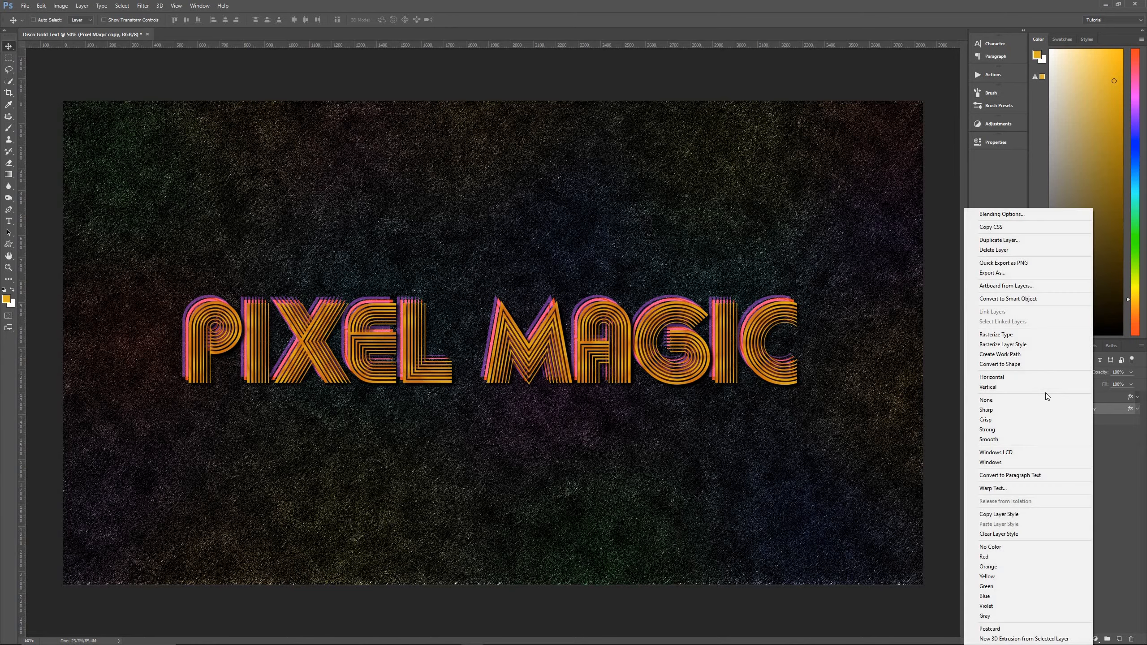
click(1022, 299)
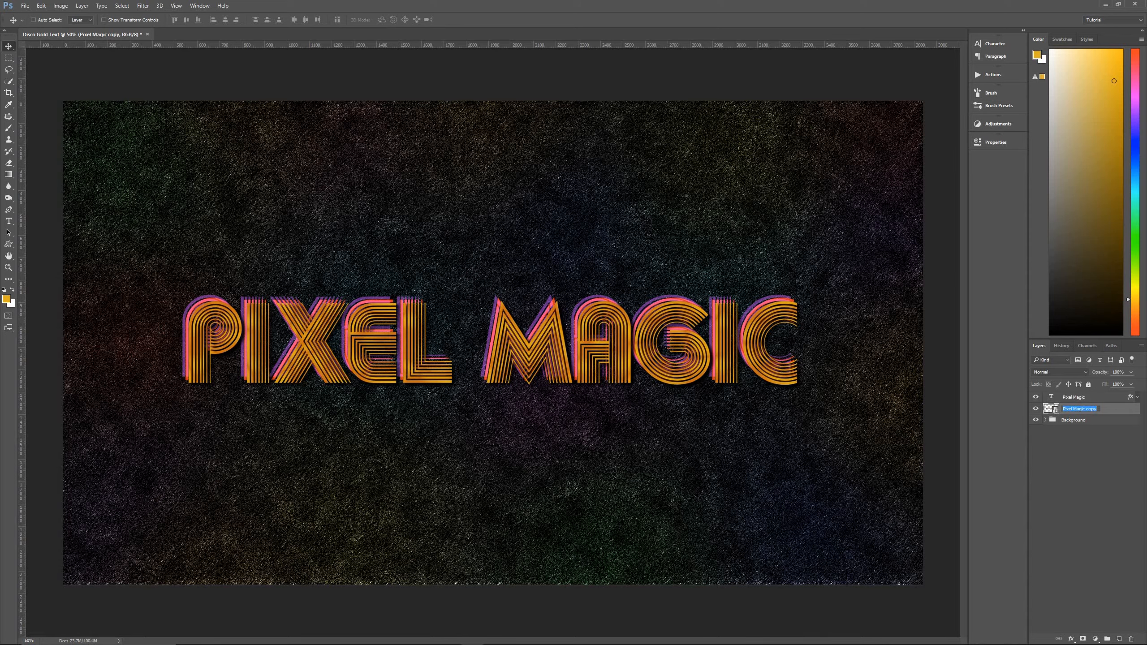
text(ak 1)
key(Return)
Duplicate the Streak 1 layer twice and name the copies Streak 2 and Streak 3.
key(ctrl+j)
key(ctrl+j)
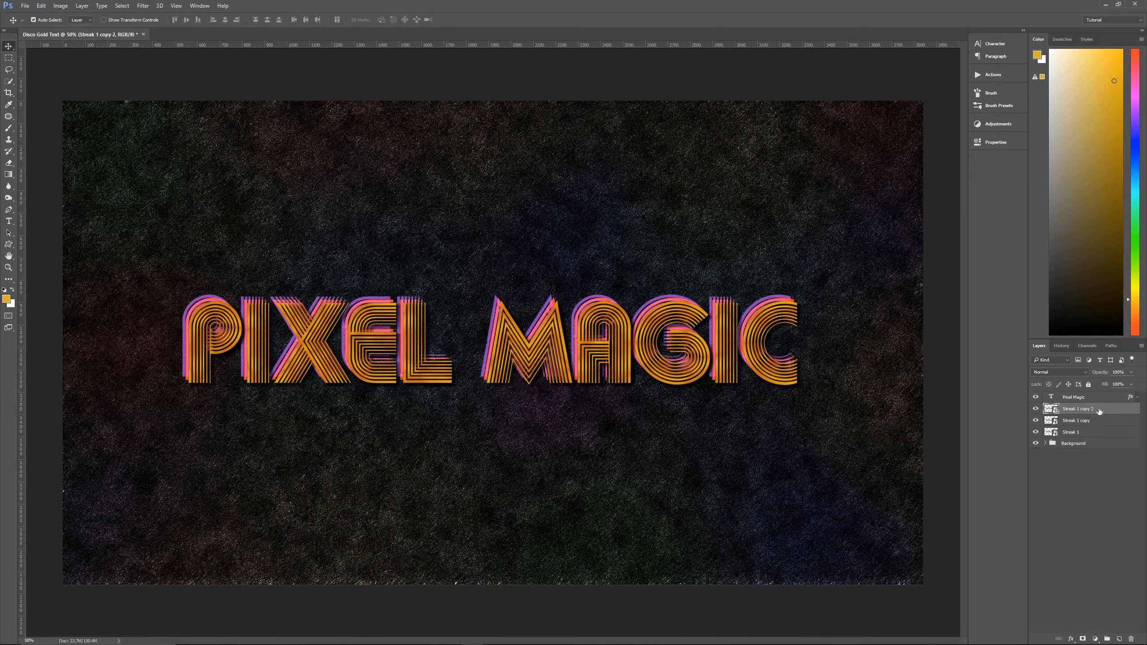
double_click(1079, 421)
drag(1078, 420, 1107, 421)
text(2)
key(Return)
double_click(1077, 410)
drag(1078, 410, 1112, 419)
text(3)
click(1096, 421)
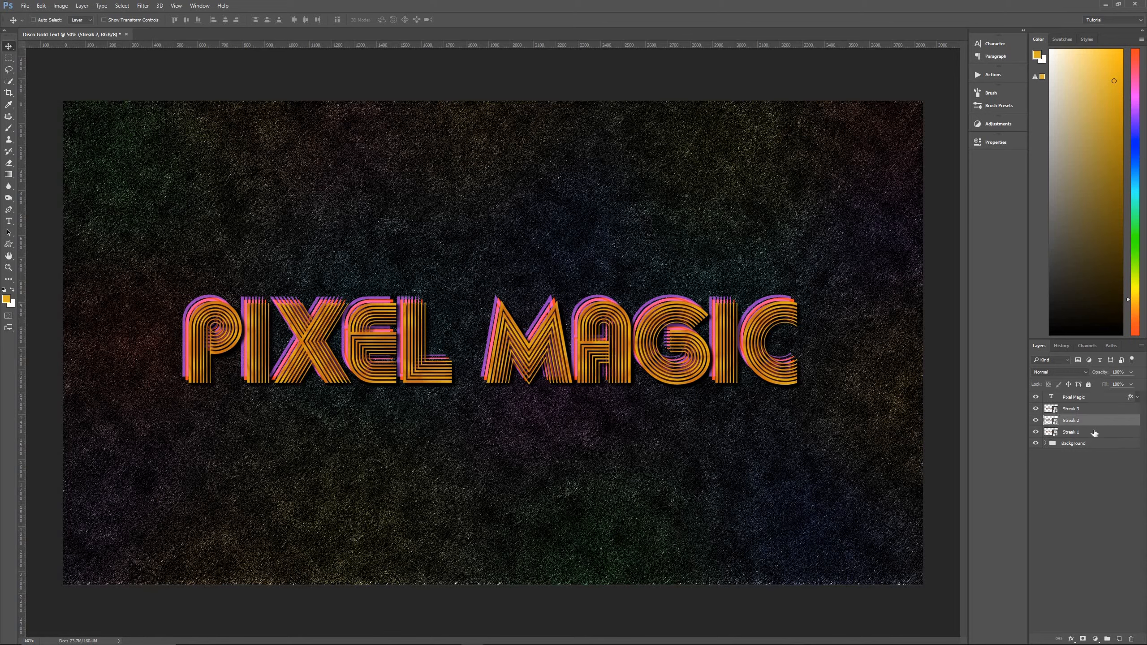
Set the layer opacity to 70% for Streak 1, 40% for Streak 2 and 85% for Streak 3.
click(1095, 433)
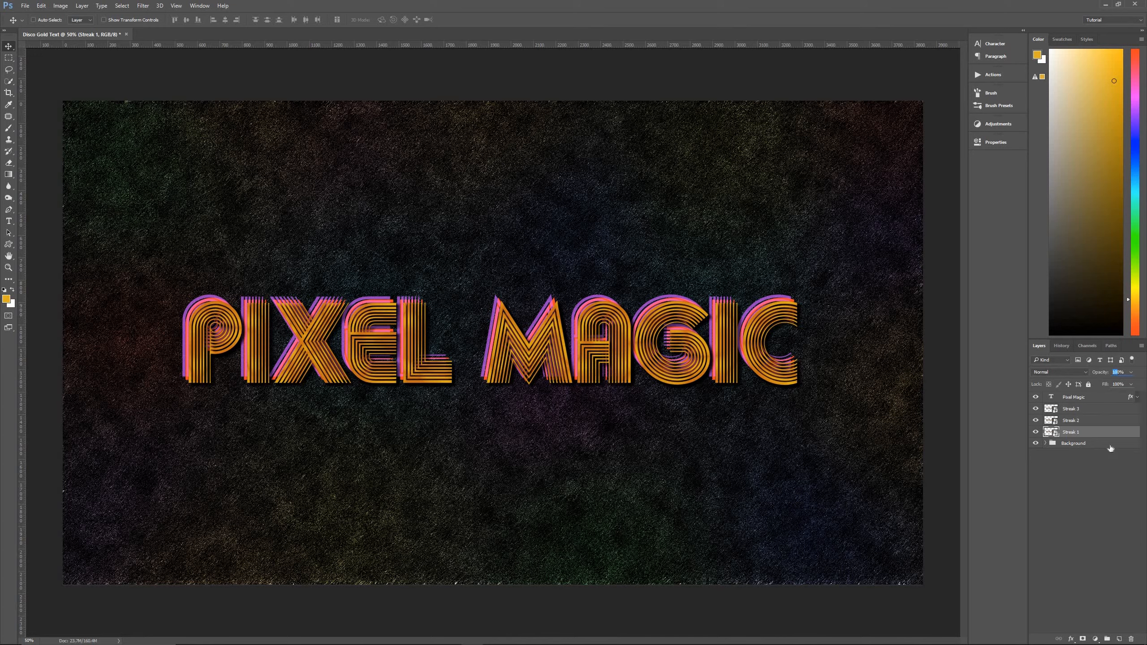
click(1096, 421)
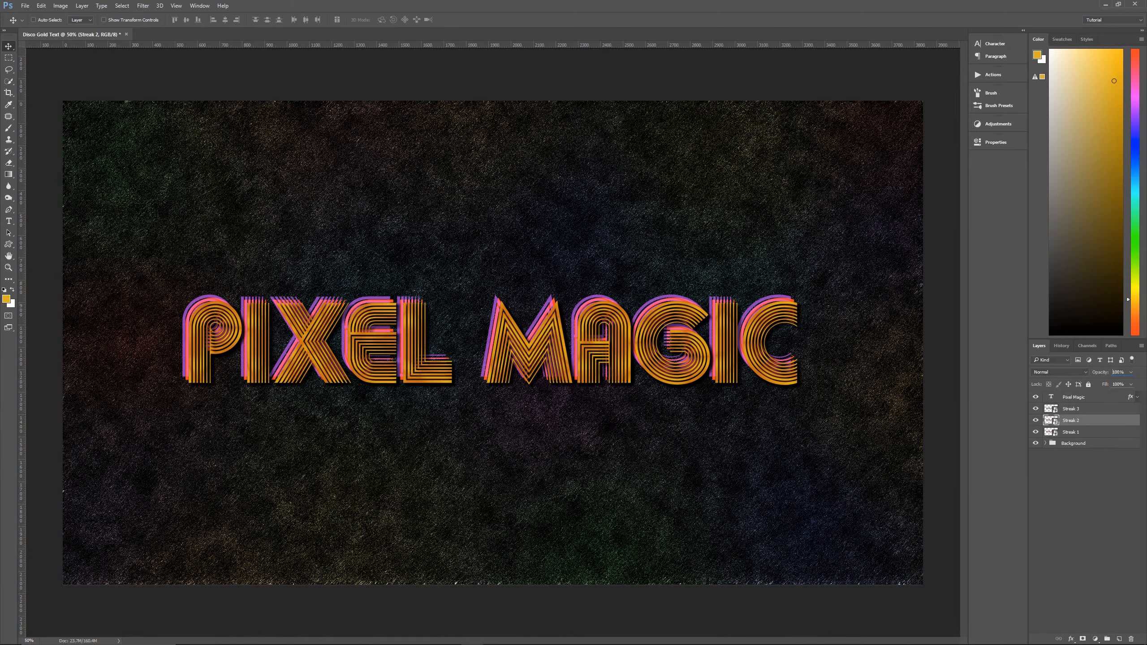
click(1105, 375)
text(40)
key(Return)
click(1095, 410)
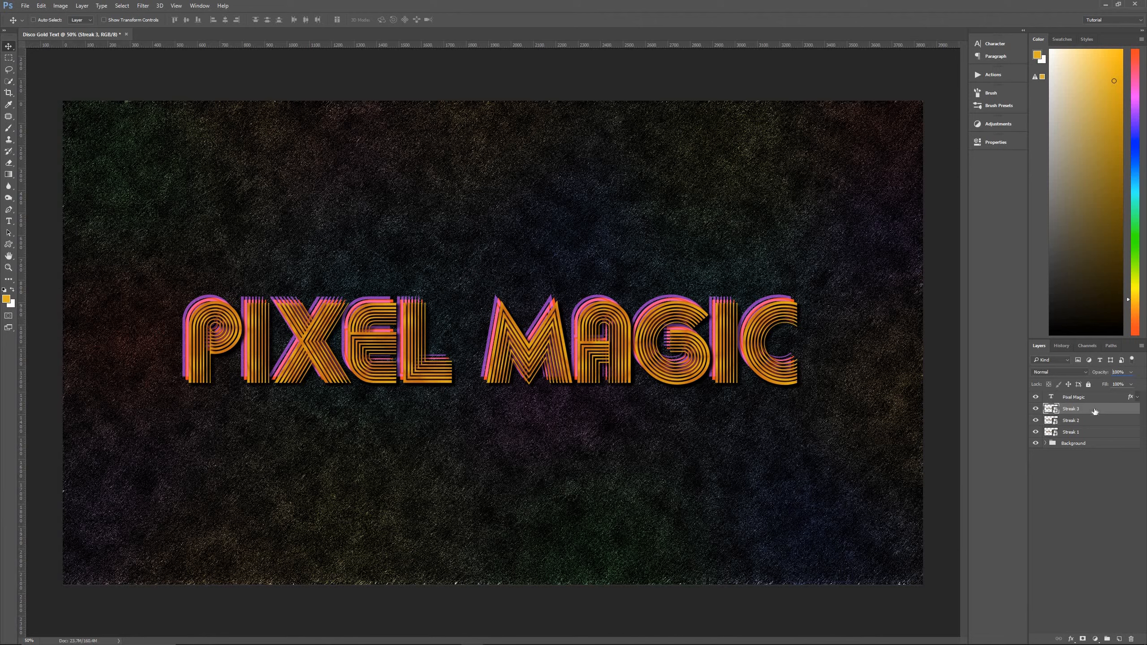
click(1107, 373)
text(85)
click(1098, 432)
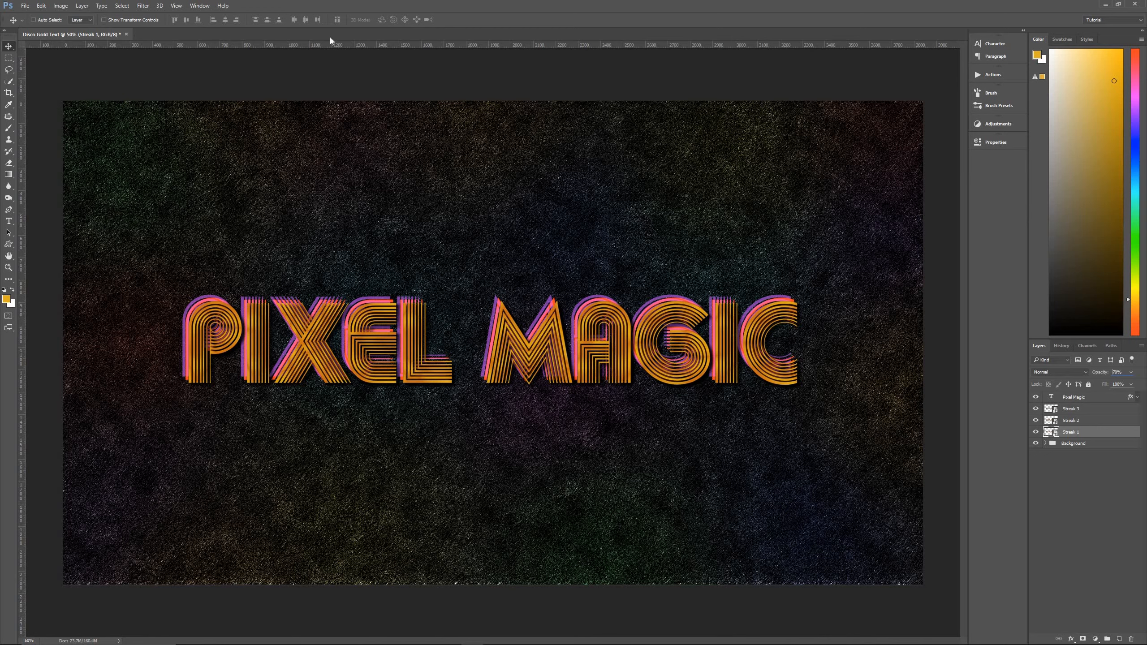
Apply a Motion Blur to the Streak 1 layer with a 40° angle and 250-pixel distance, and collapse its smart filters.
click(142, 5)
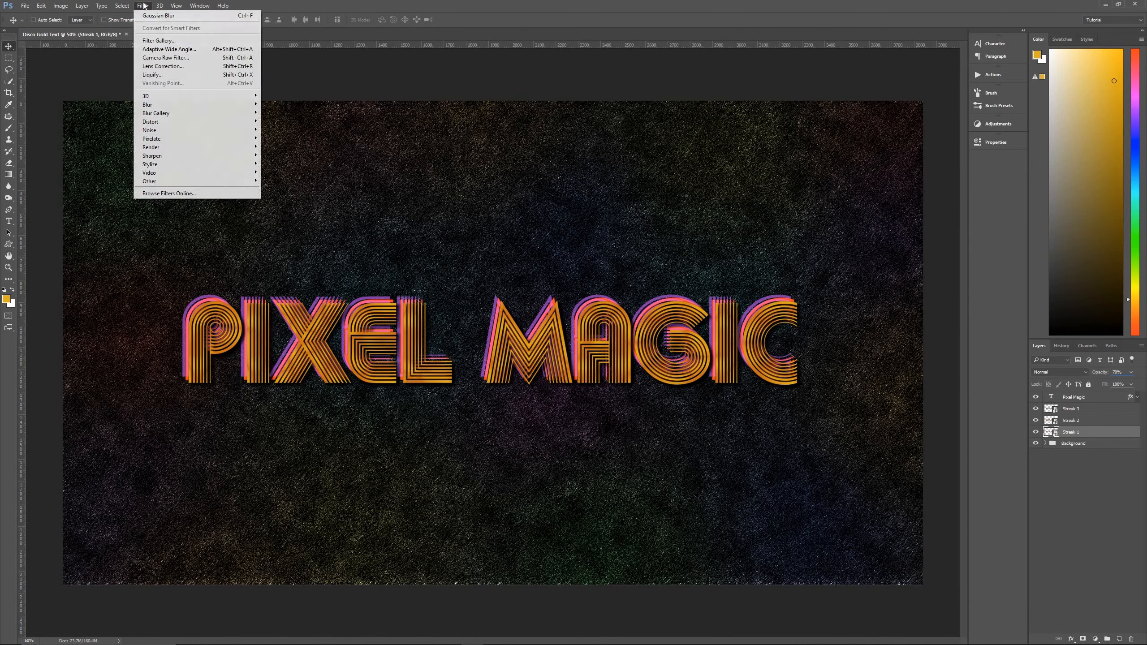
mouse_move(157, 104)
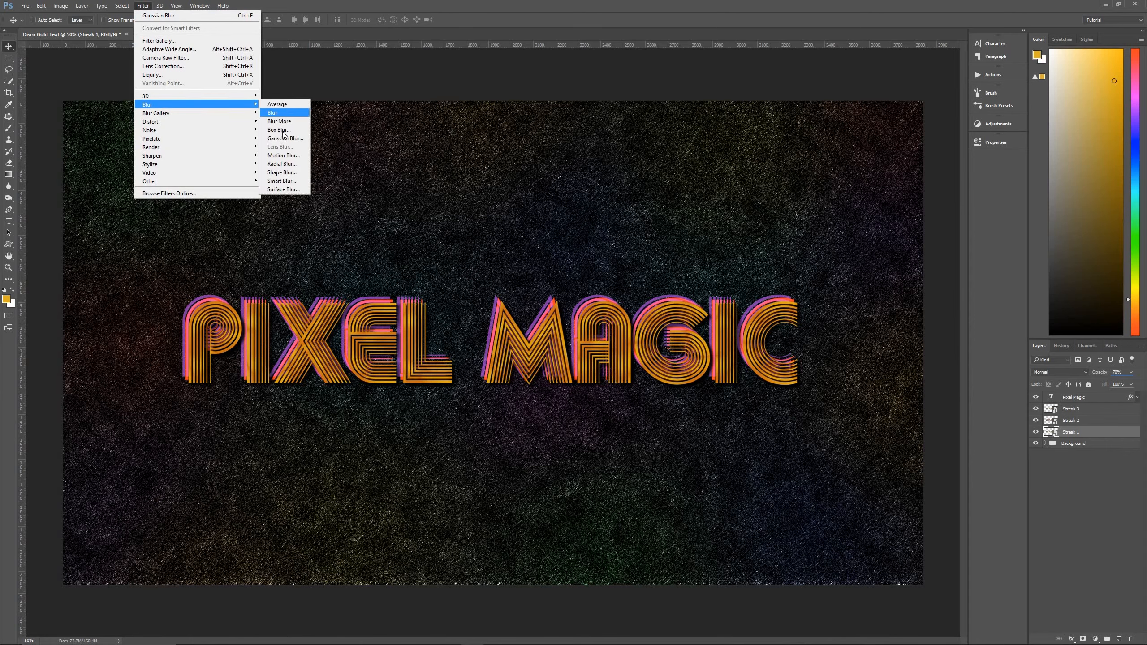
click(283, 155)
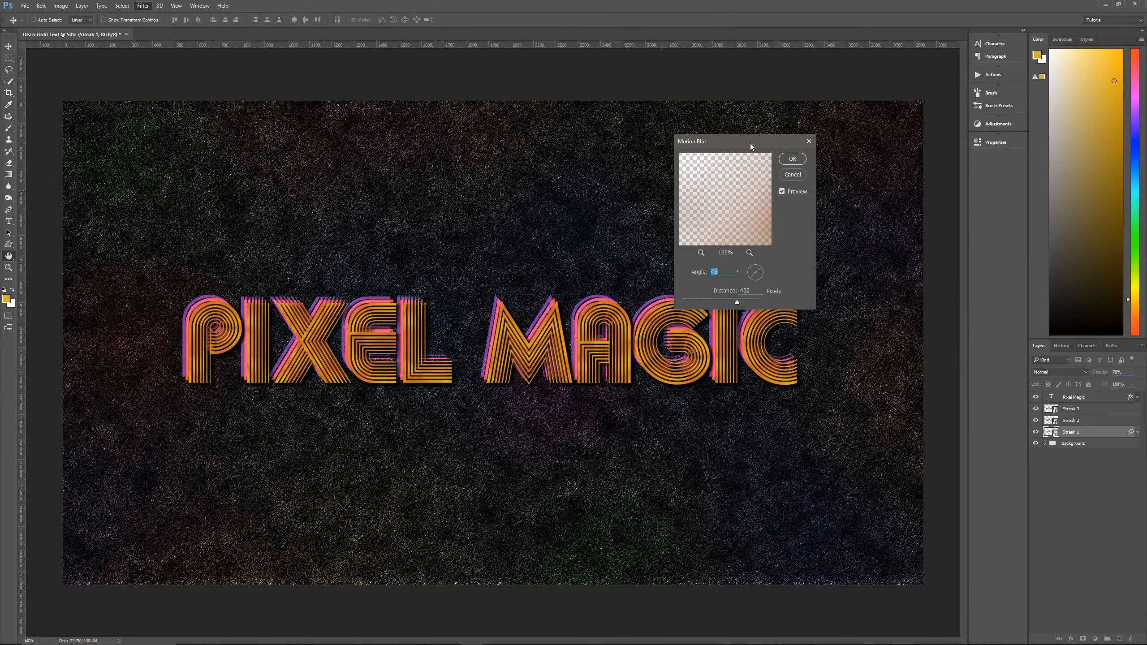
drag(741, 142, 654, 314)
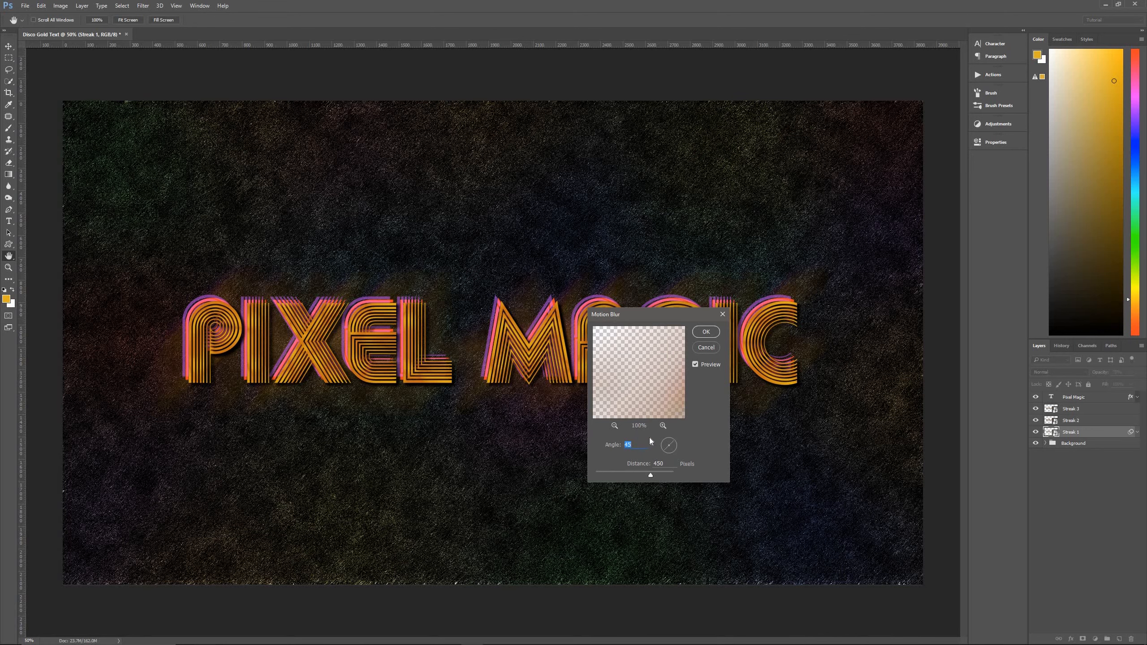
text(40)
click(658, 464)
click(706, 333)
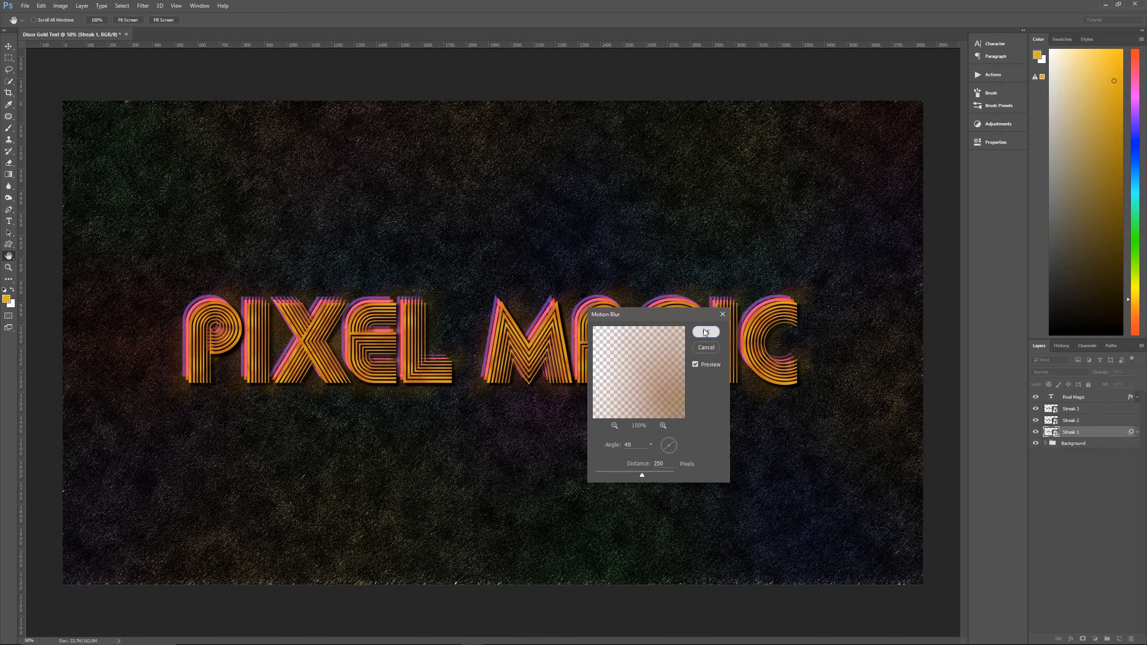
click(1138, 433)
Apply a Motion Blur to the Streak 2 layer with a 40° angle and 600-pixel distance, and collapse its smart filters.
click(1105, 422)
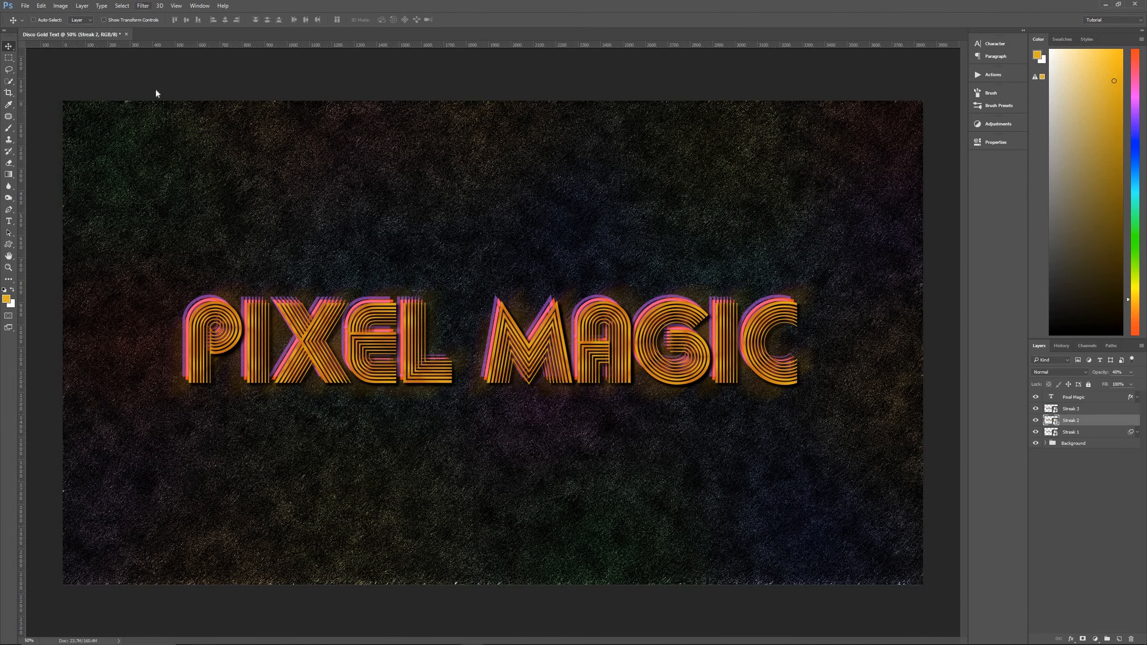
click(142, 6)
mouse_move(183, 105)
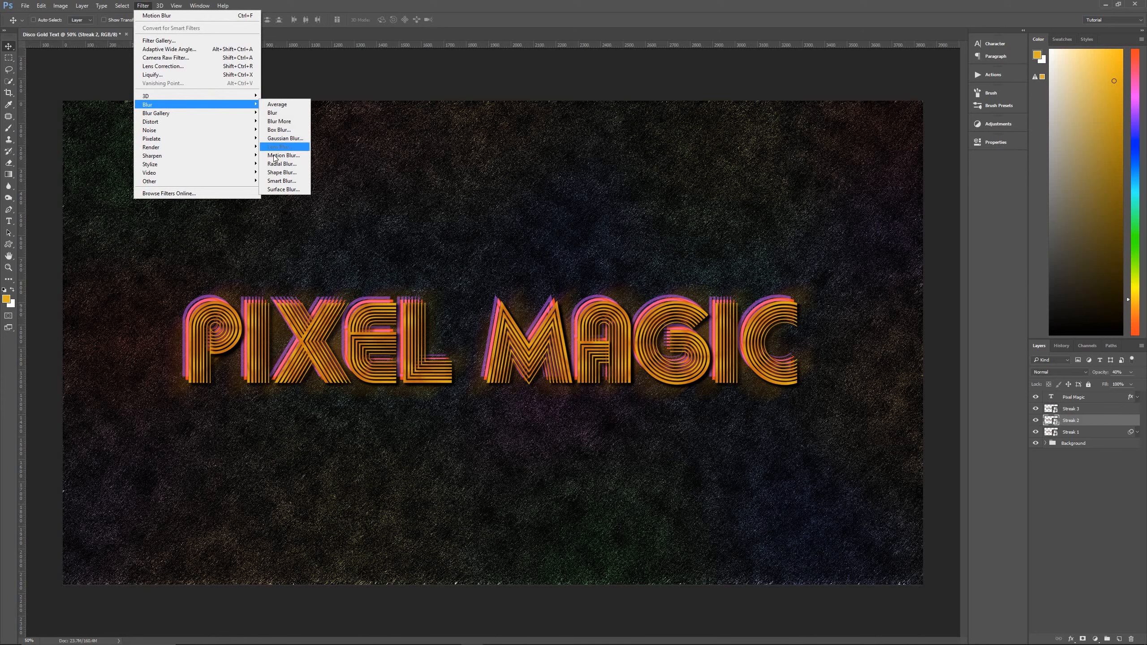
click(277, 155)
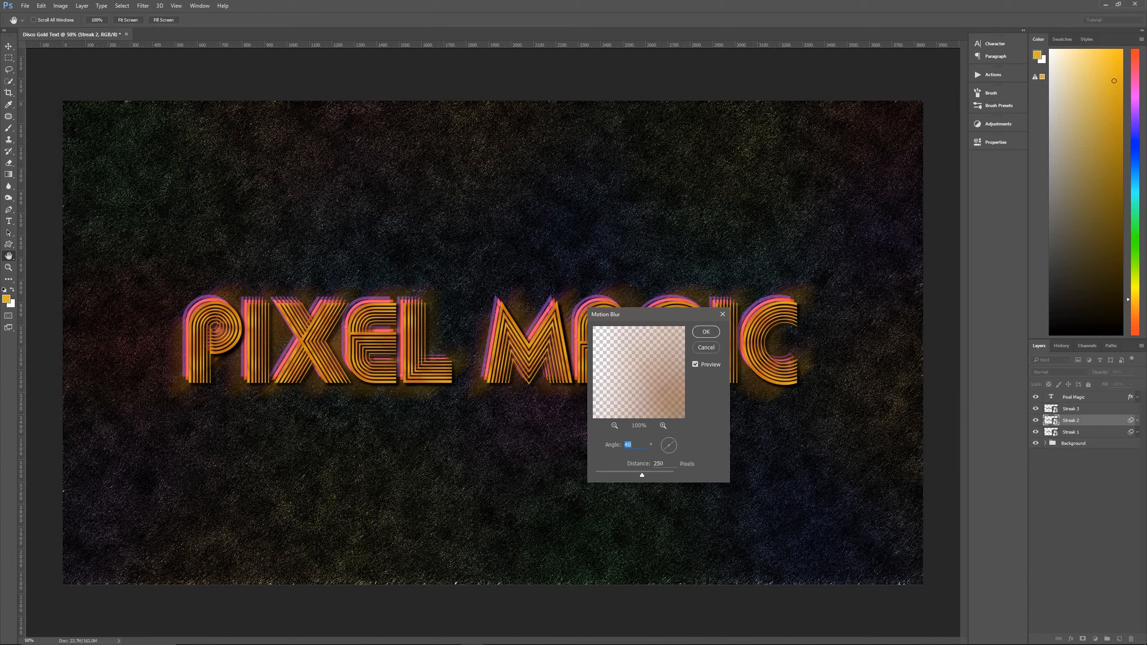
key(Tab)
text(6)
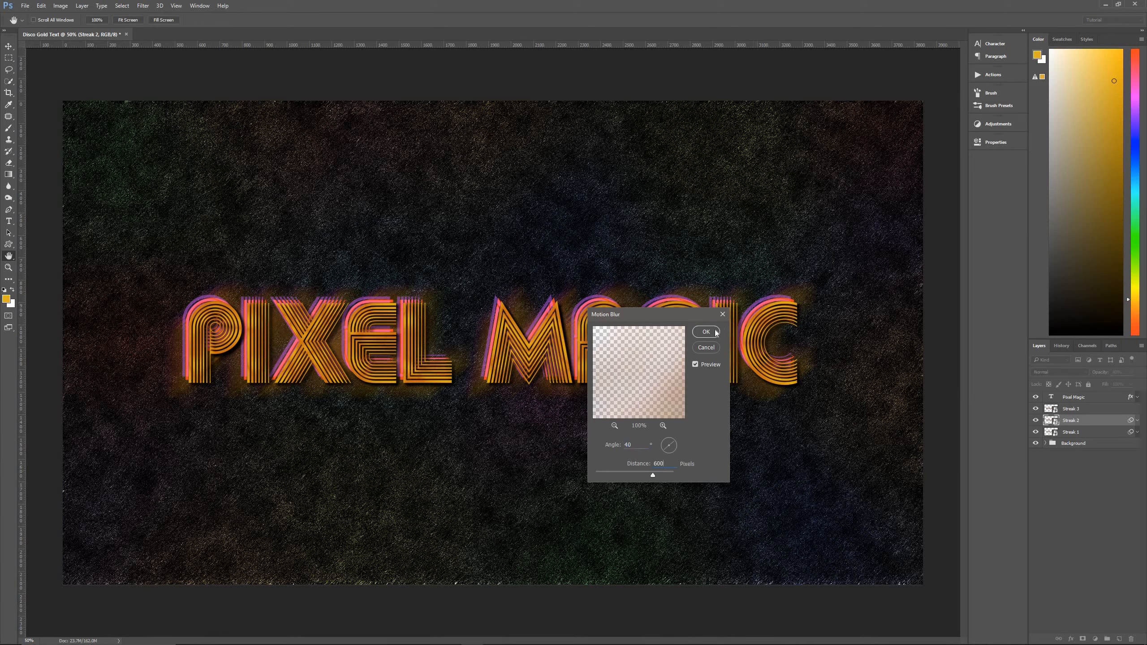
click(707, 332)
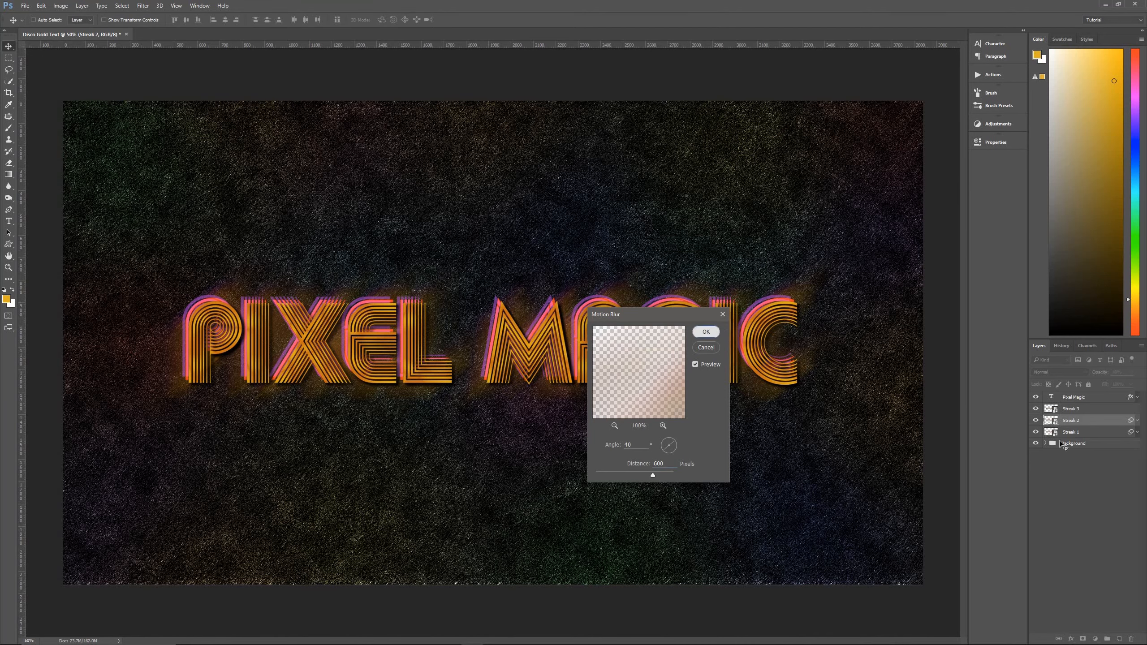
click(1138, 420)
Apply a Motion Blur to the Streak 3 layer with a -45° angle and 450-pixel distance, collapse its filters and select the Pixel Magic layer.
click(1102, 411)
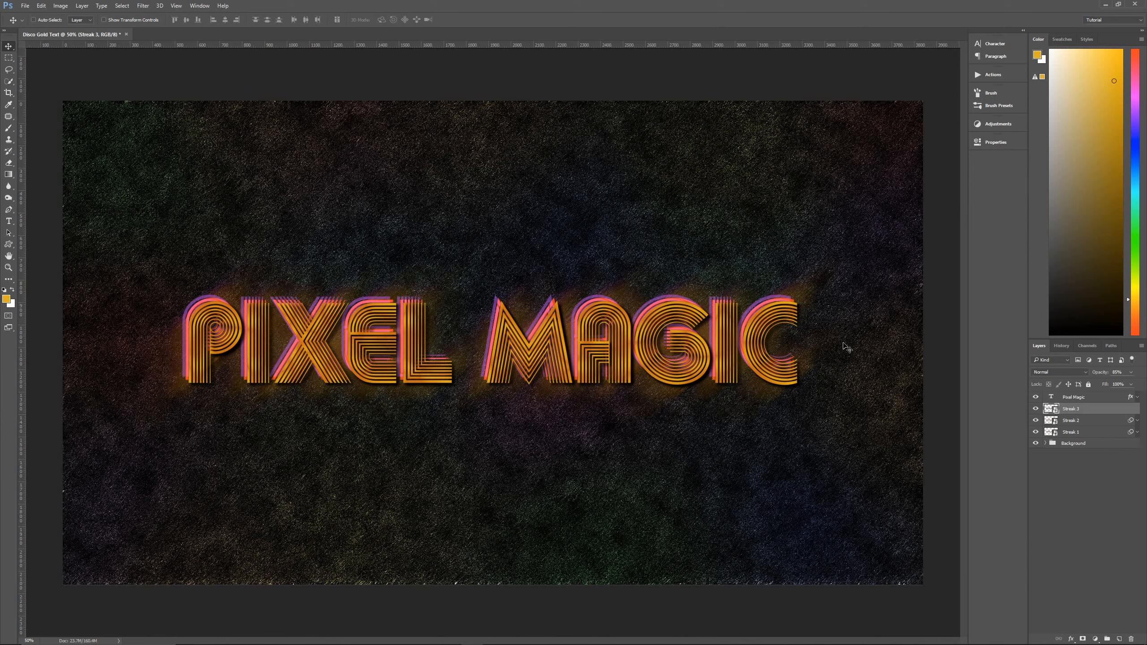
click(142, 5)
mouse_move(168, 105)
click(280, 155)
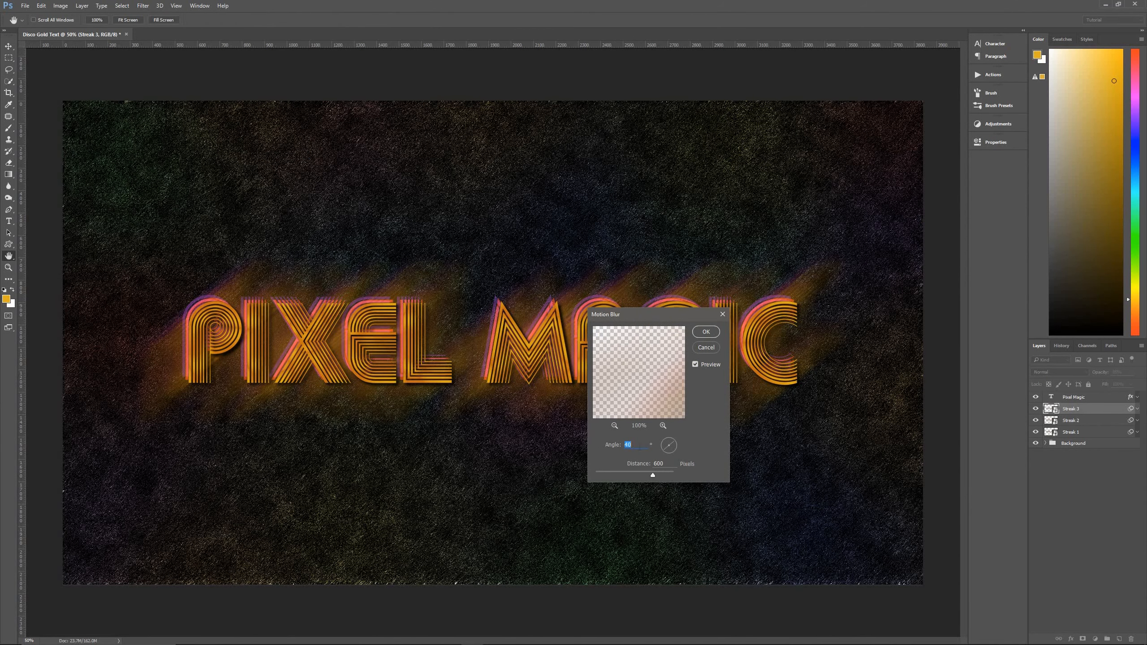
text(-45)
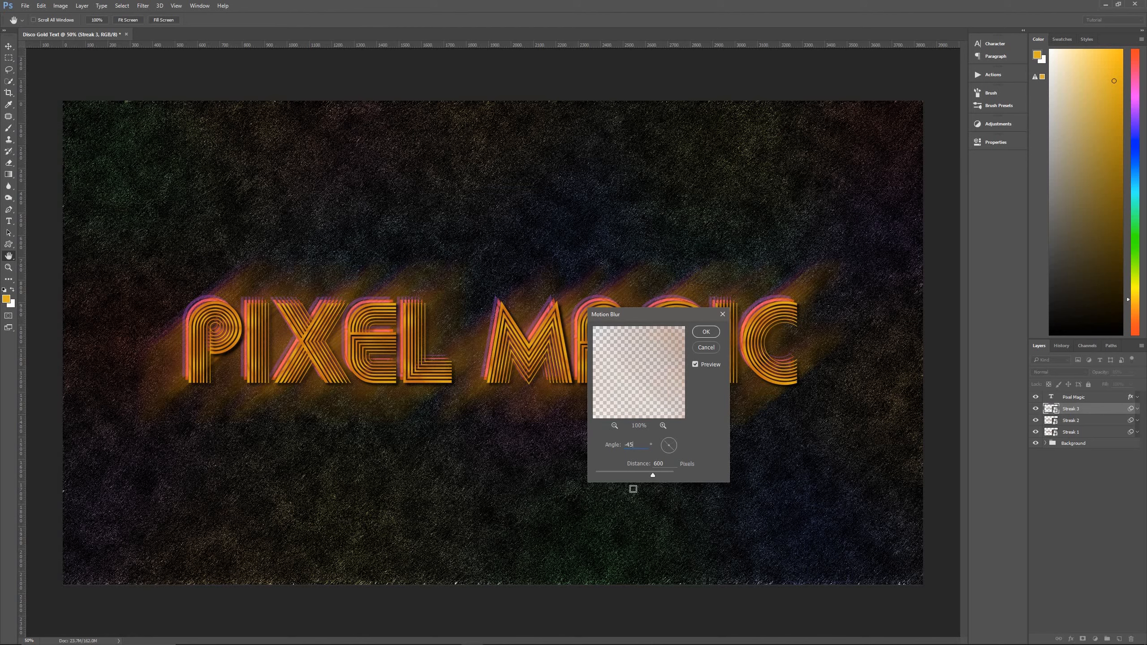
click(648, 463)
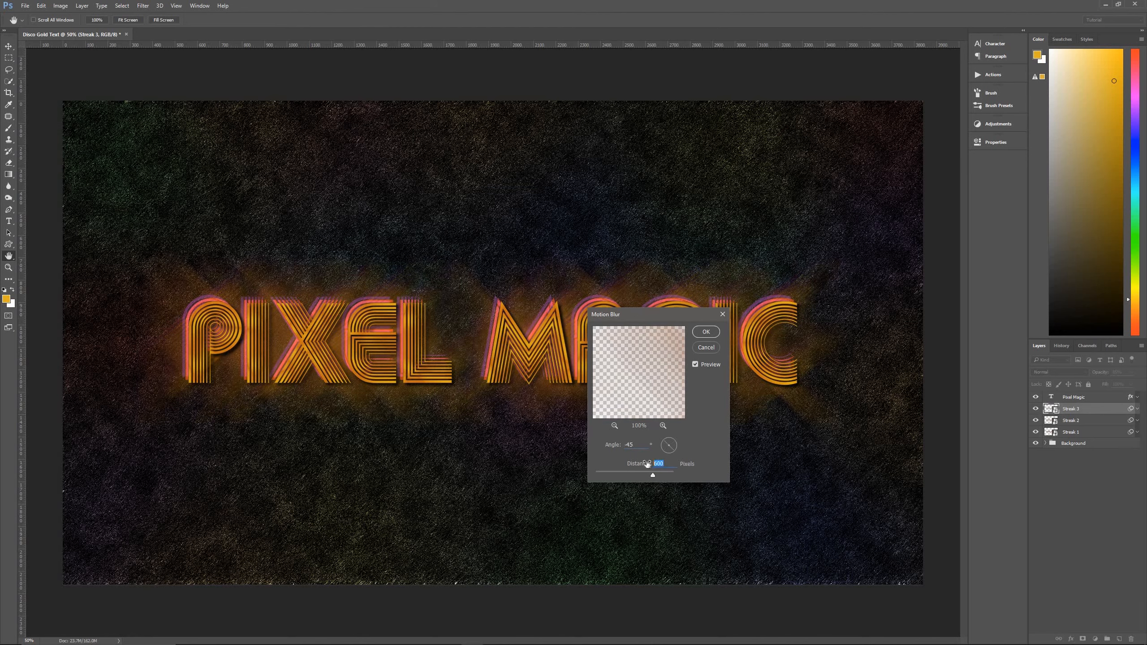
text(450)
click(706, 332)
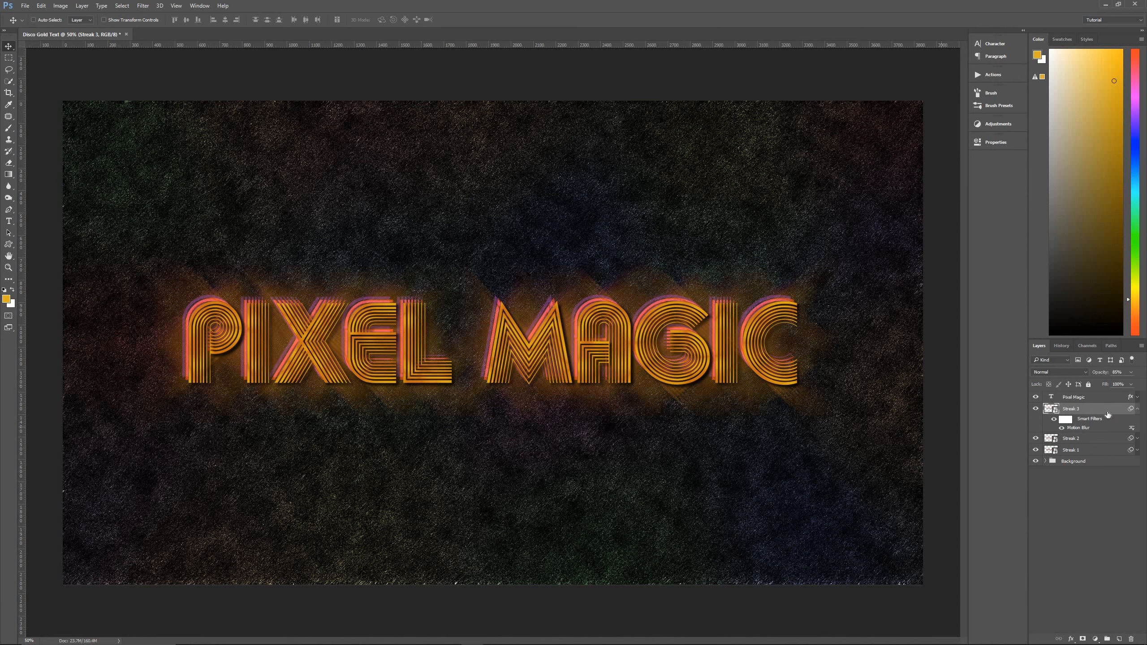
click(1140, 411)
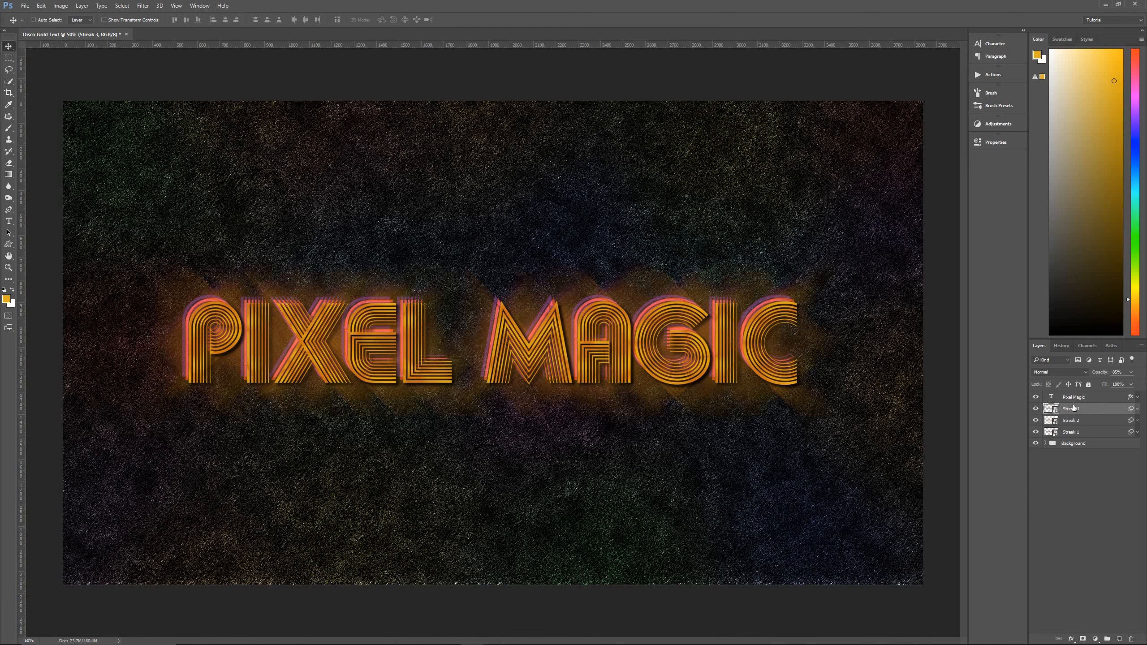
click(1099, 398)
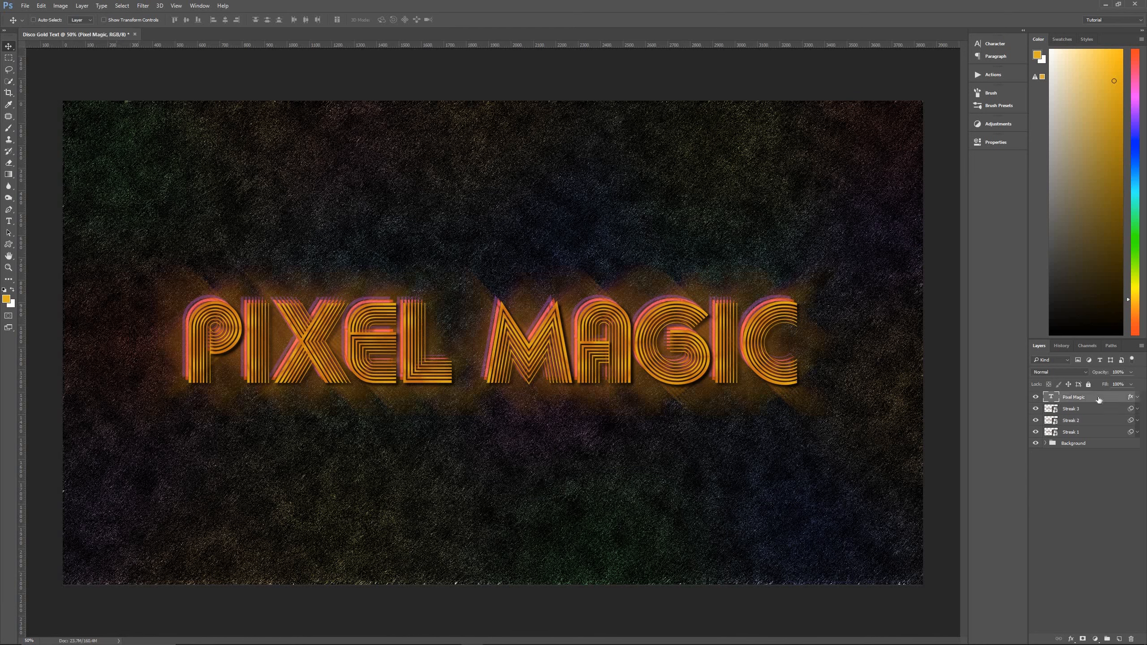